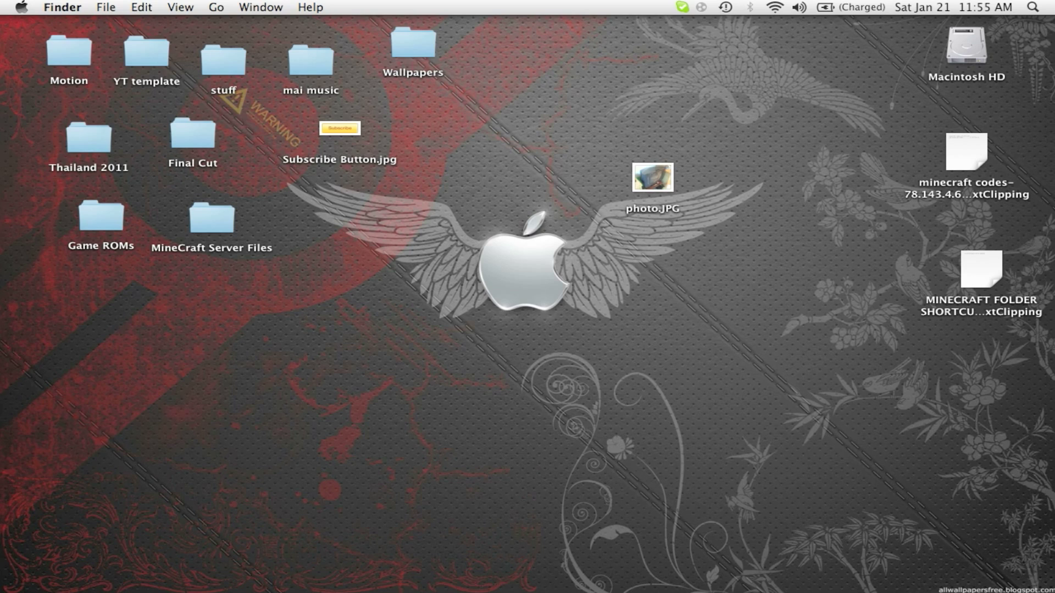
# - Switch through Mission Control to Desktop 3, where Chrome shows minecraft.net
pyautogui.hotkey('ctrl', 'Up')
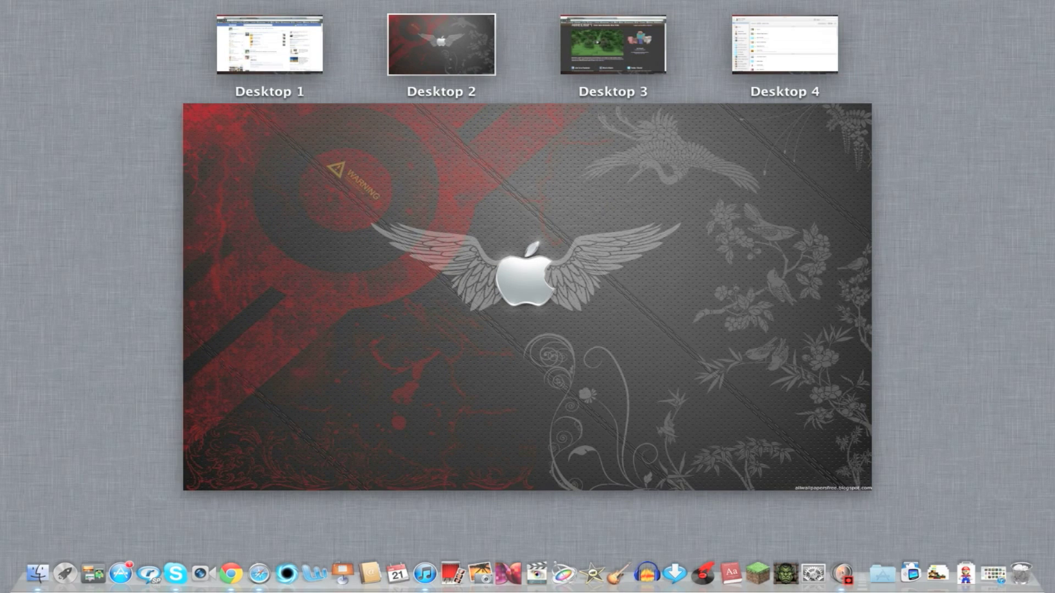
pyautogui.click(653, 63)
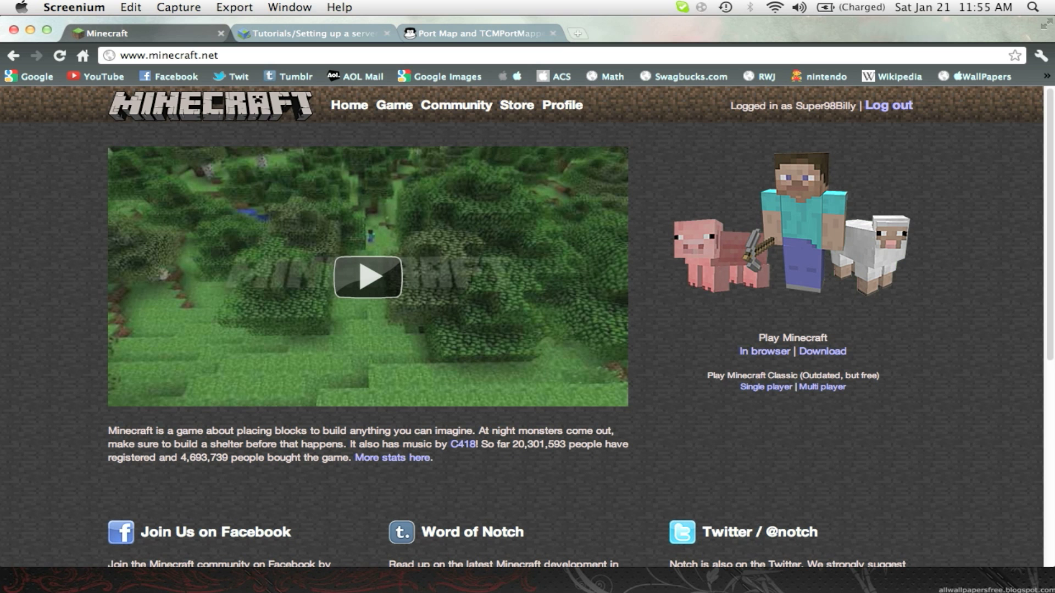
pyautogui.press('super+l')
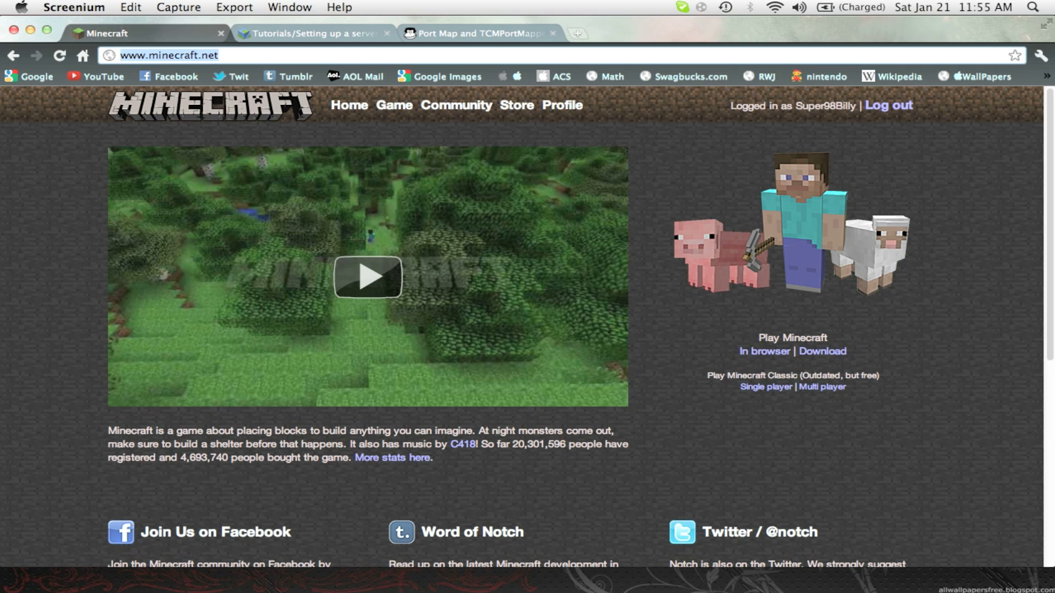
pyautogui.press('Right')
pyautogui.write('/down')
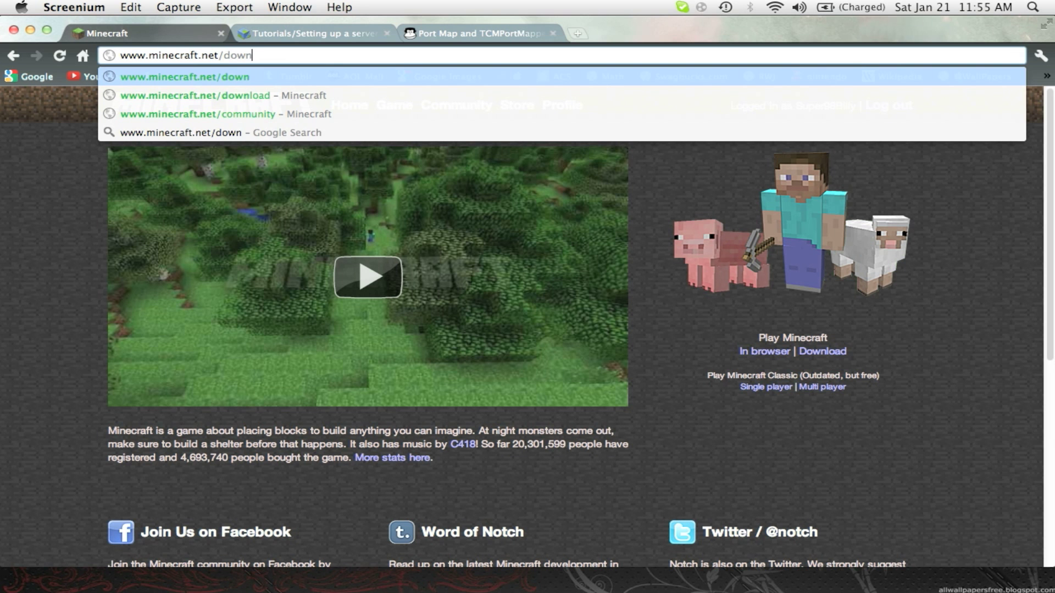
pyautogui.write('loads')
pyautogui.press('Return')
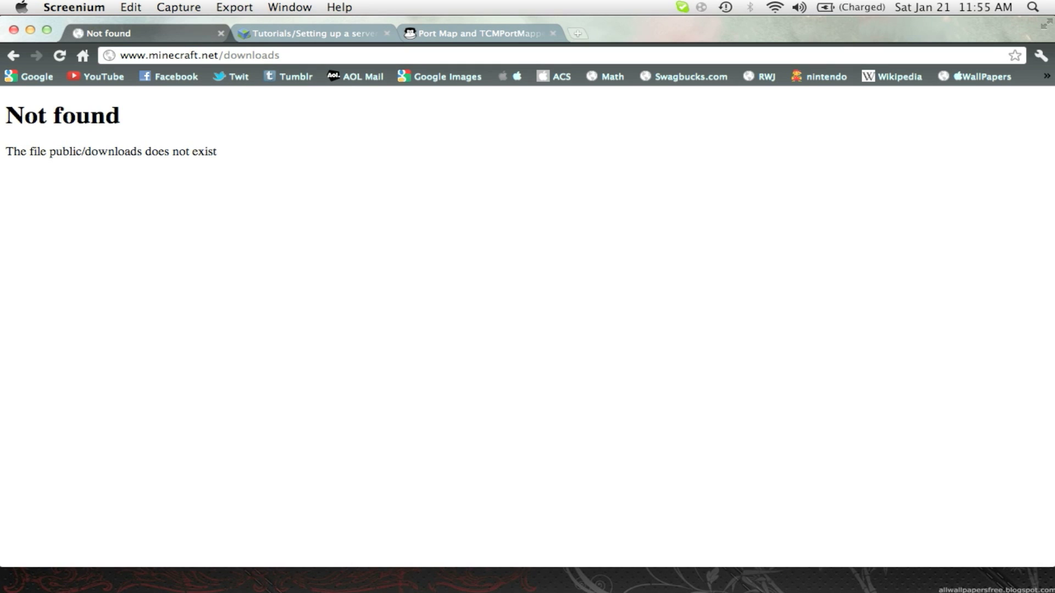
pyautogui.click(248, 55)
pyautogui.press('Right')
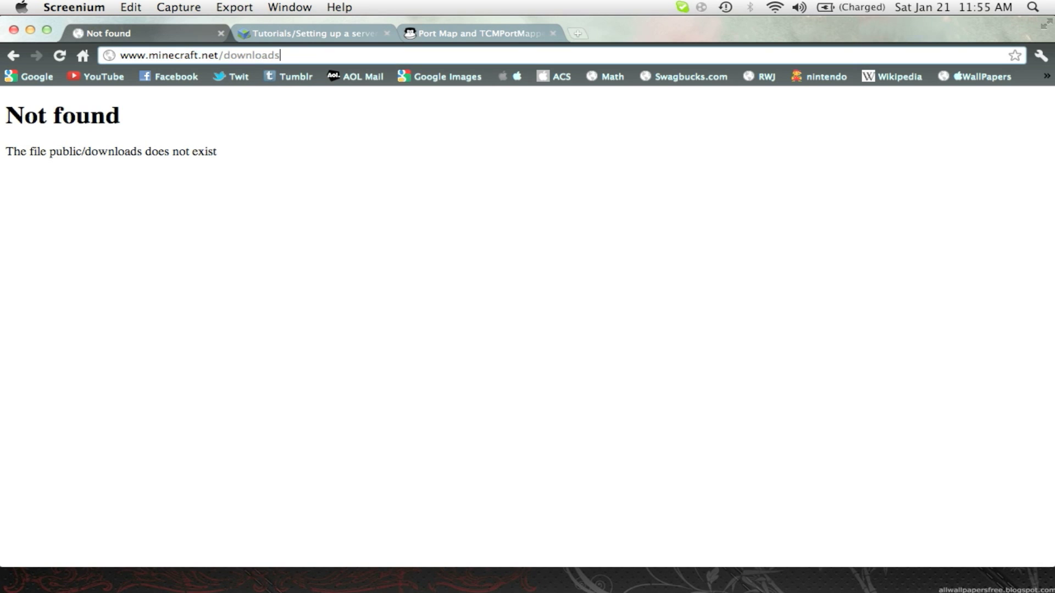
pyautogui.press('BackSpace')
pyautogui.press('Return')
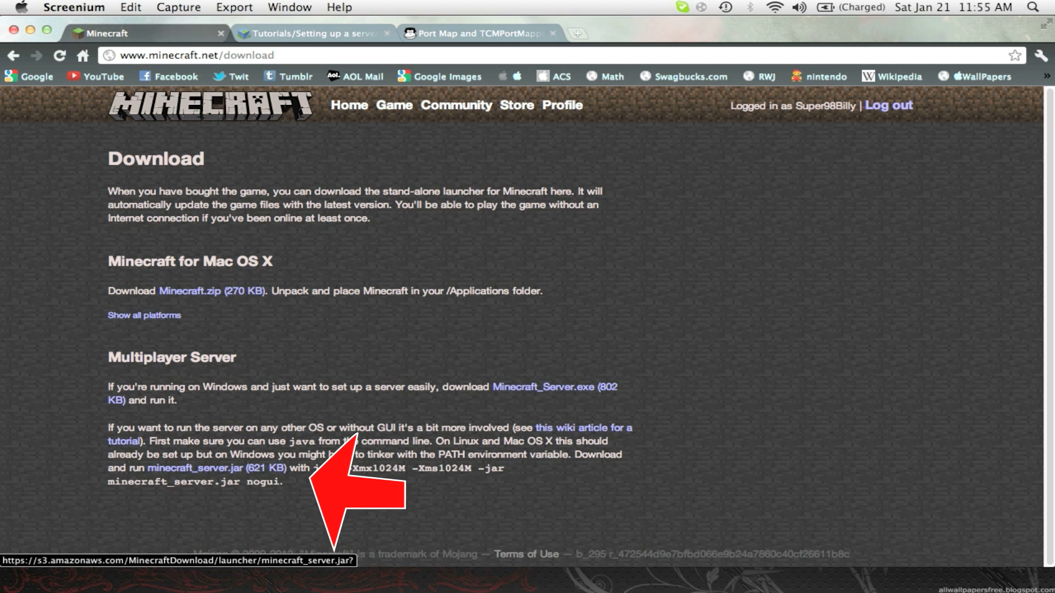
# - Download minecraft_server.jar, keeping it past the warning, then bring up the Setting up a server tutorial
pyautogui.click(195, 468)
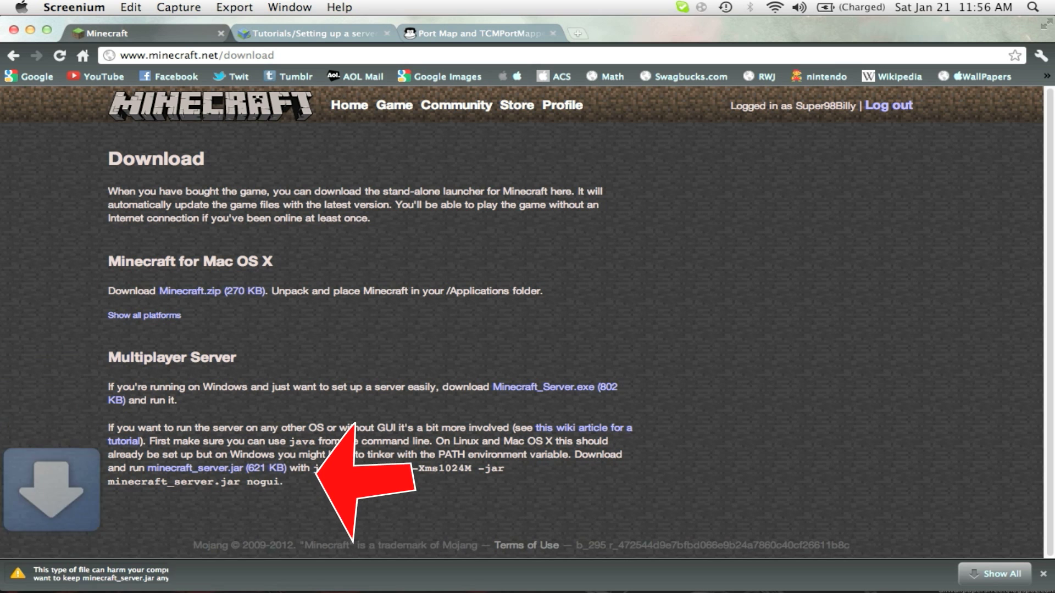
pyautogui.click(292, 574)
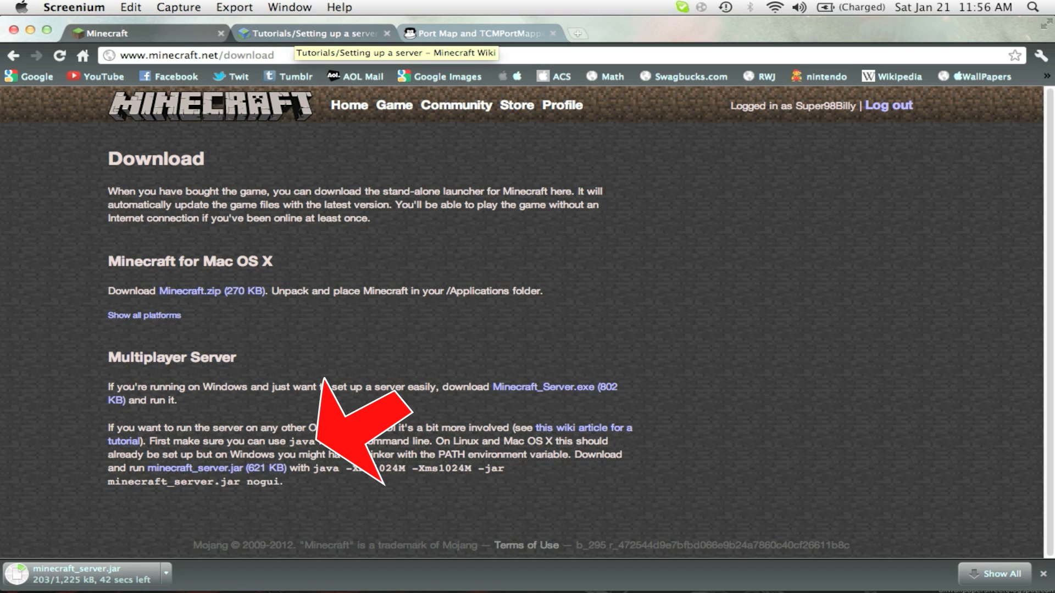
pyautogui.click(299, 34)
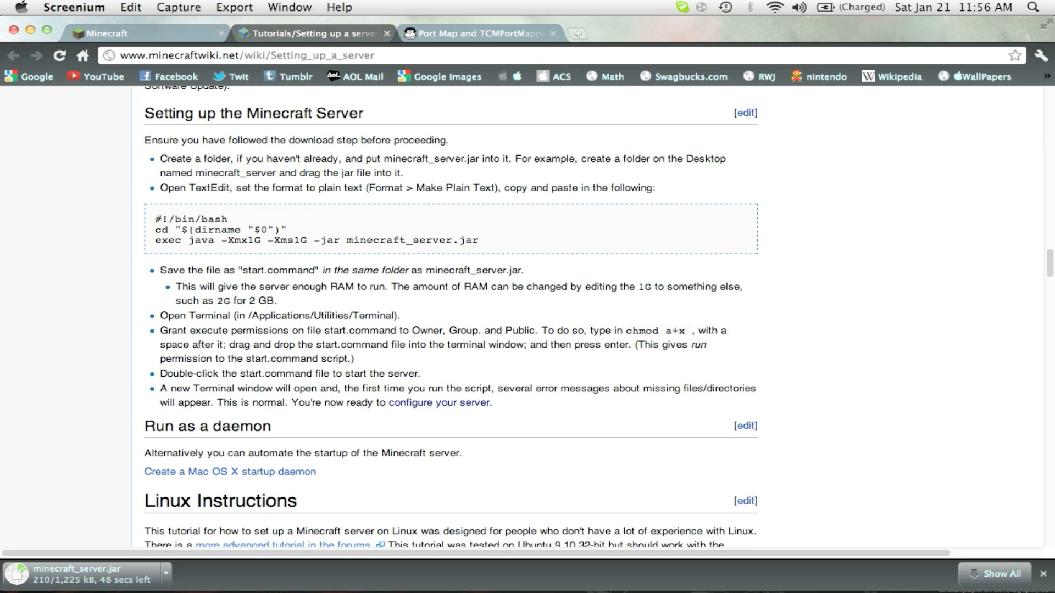
# - Scroll the wiki to the Mac OS X server setup section and select the three-line bash script
pyautogui.click(137, 33)
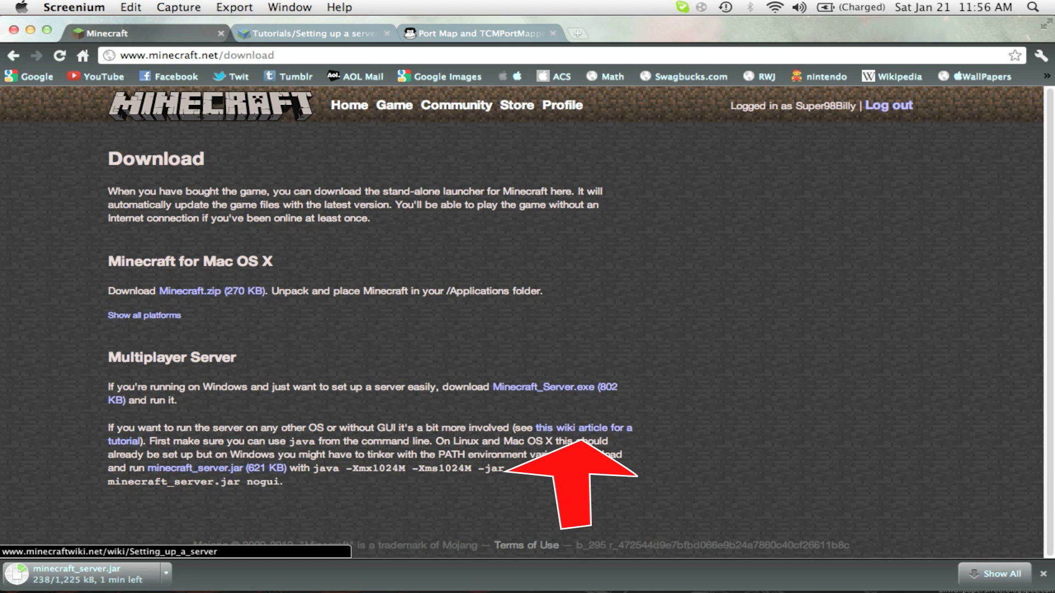
pyautogui.hotkey('ctrl', 'Tab')
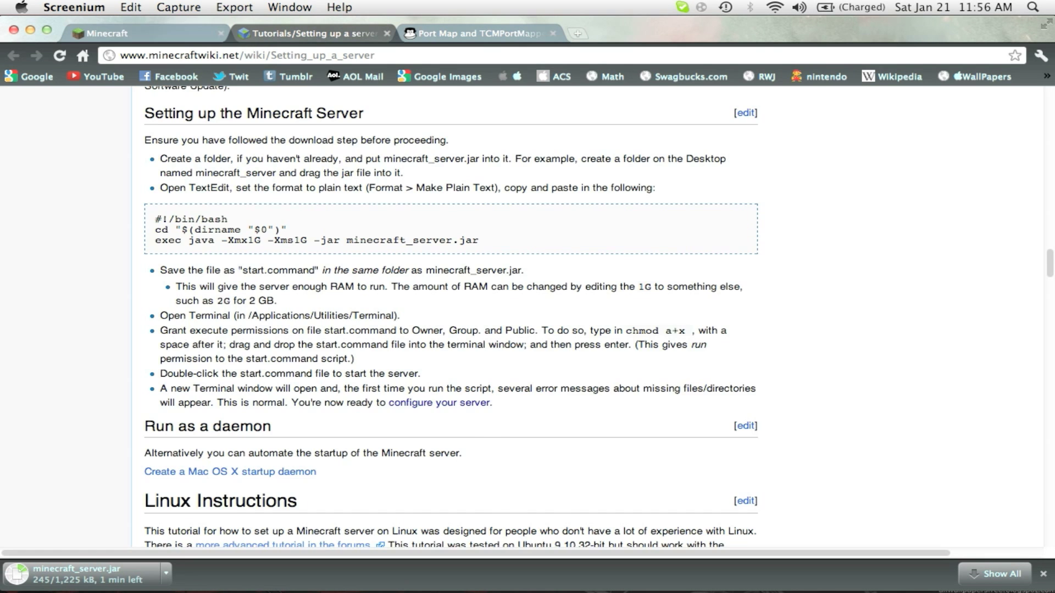
pyautogui.scroll(-10, 450, 319)
pyautogui.scroll(15, 527, 319)
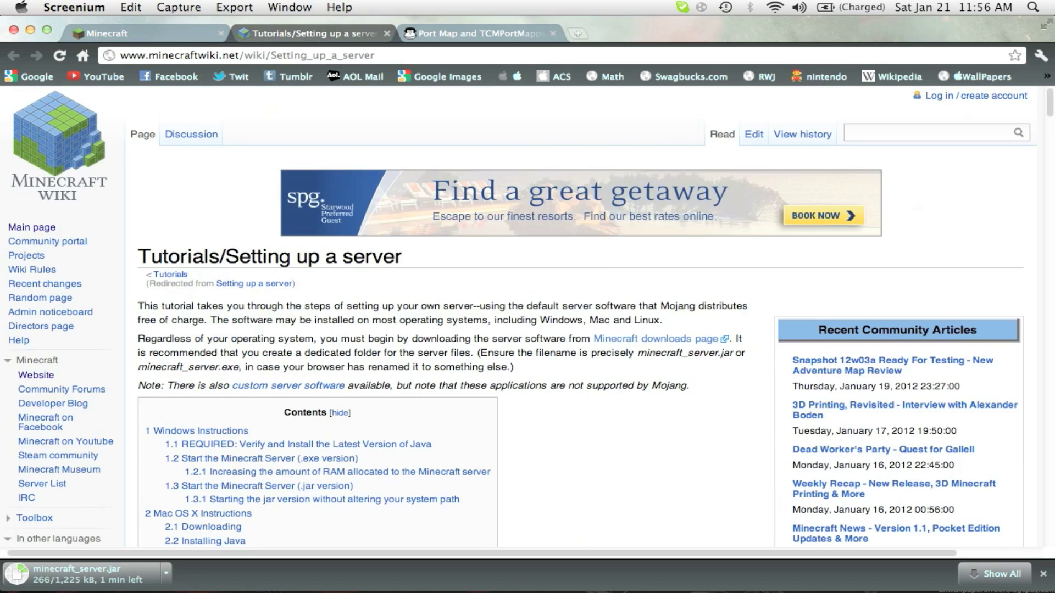
pyautogui.scroll(-15, 527, 319)
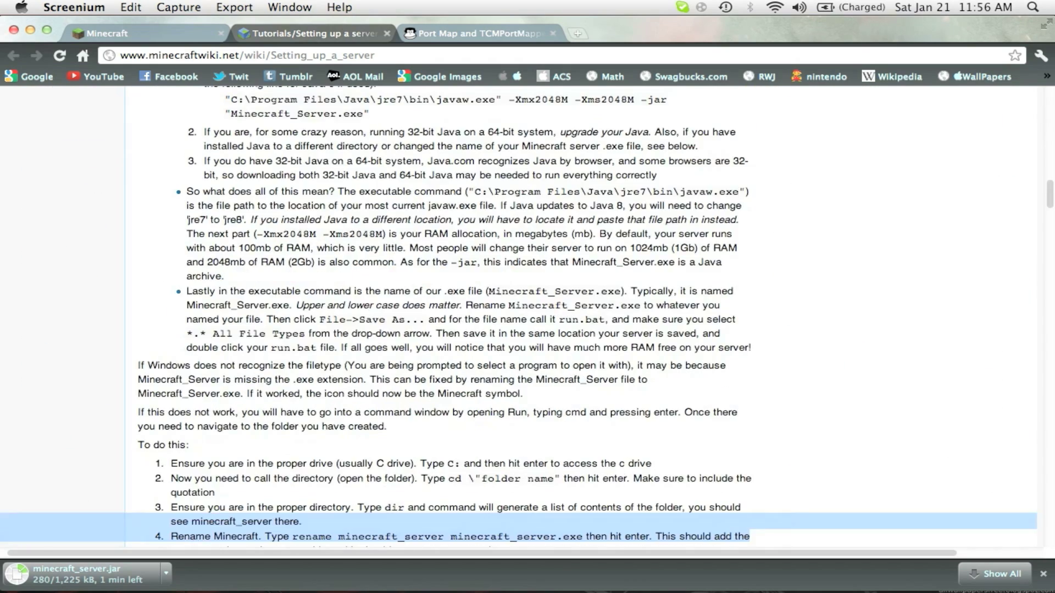
pyautogui.scroll(-5, 527, 319)
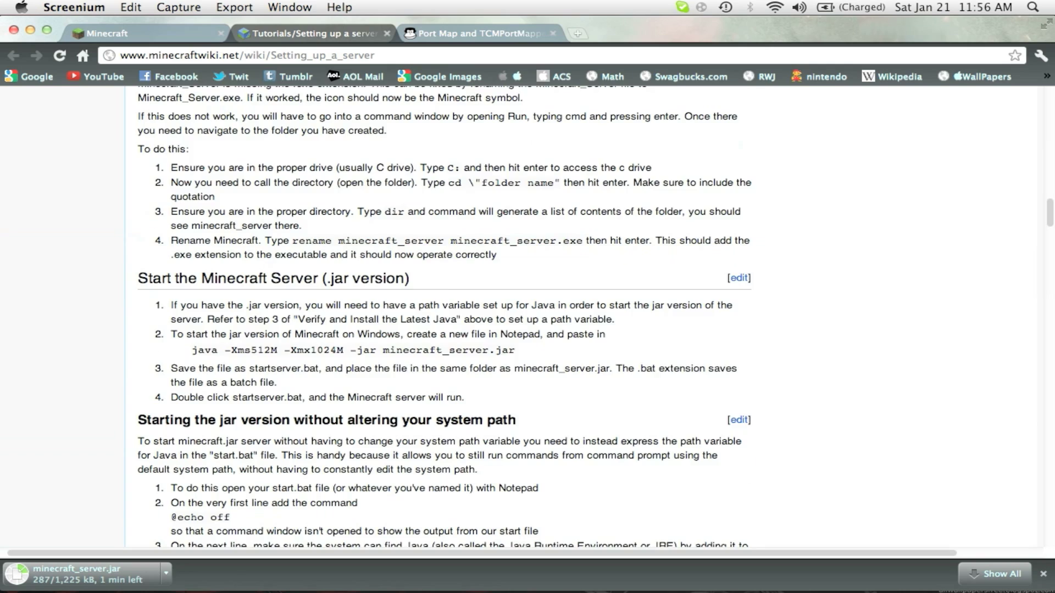
pyautogui.scroll(3, 444, 317)
pyautogui.scroll(-8, 444, 317)
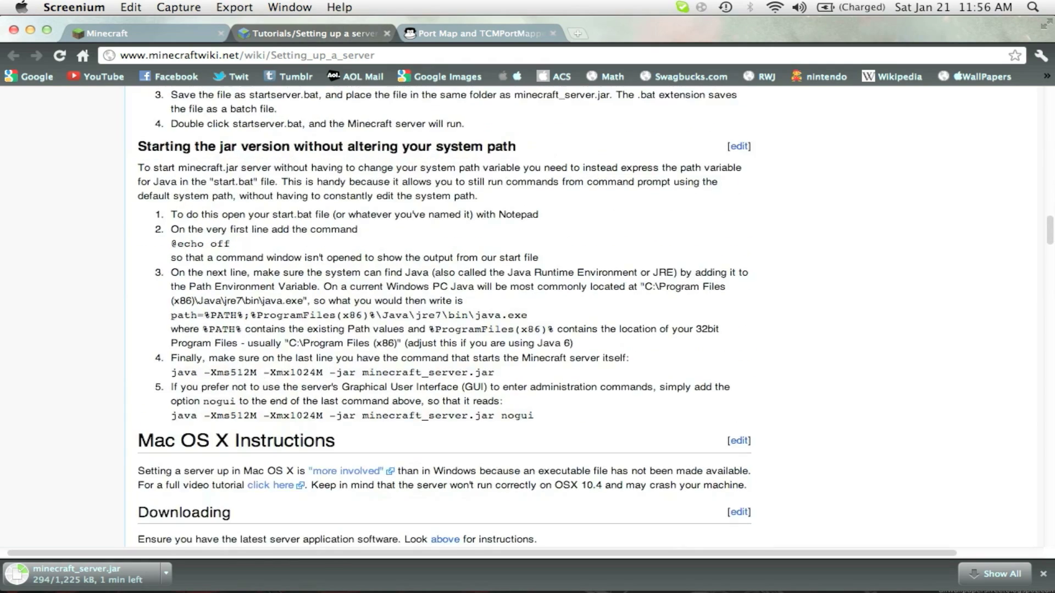
pyautogui.scroll(-5, 444, 317)
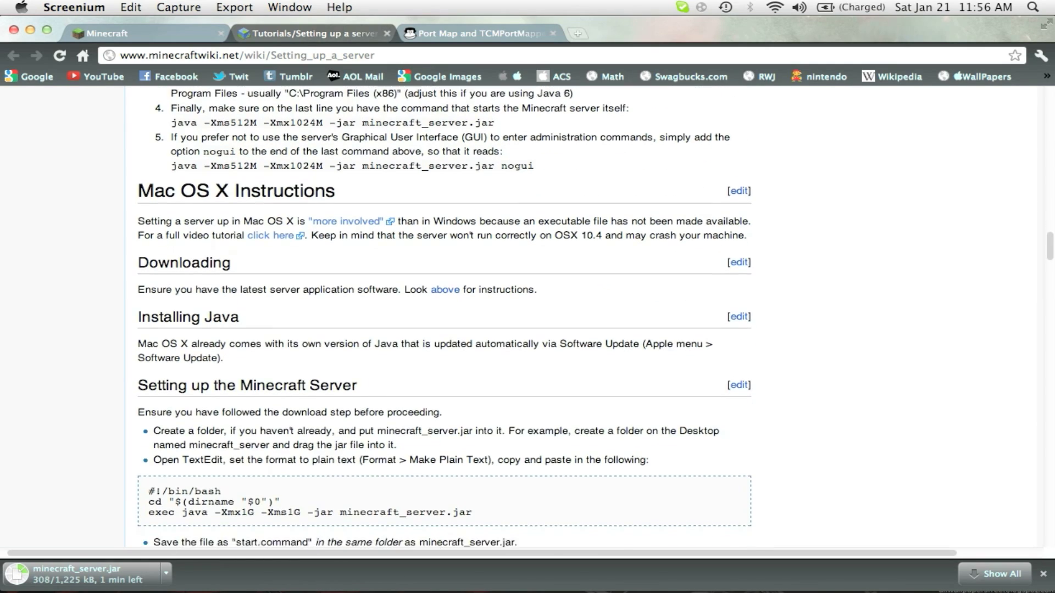
pyautogui.scroll(-1, 444, 317)
pyautogui.scroll(-4, 443, 317)
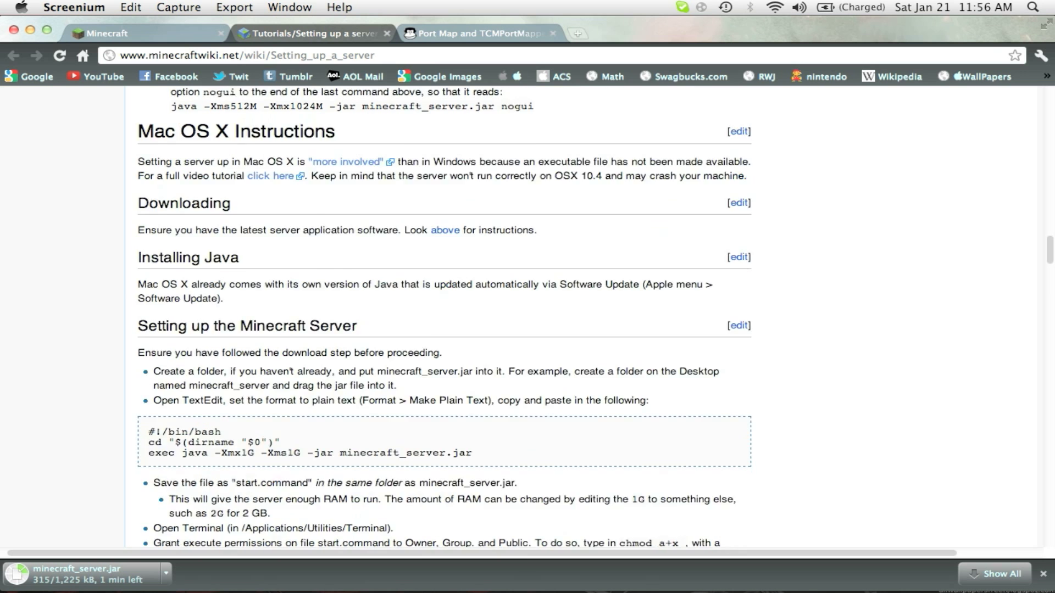
pyautogui.scroll(-1, 444, 317)
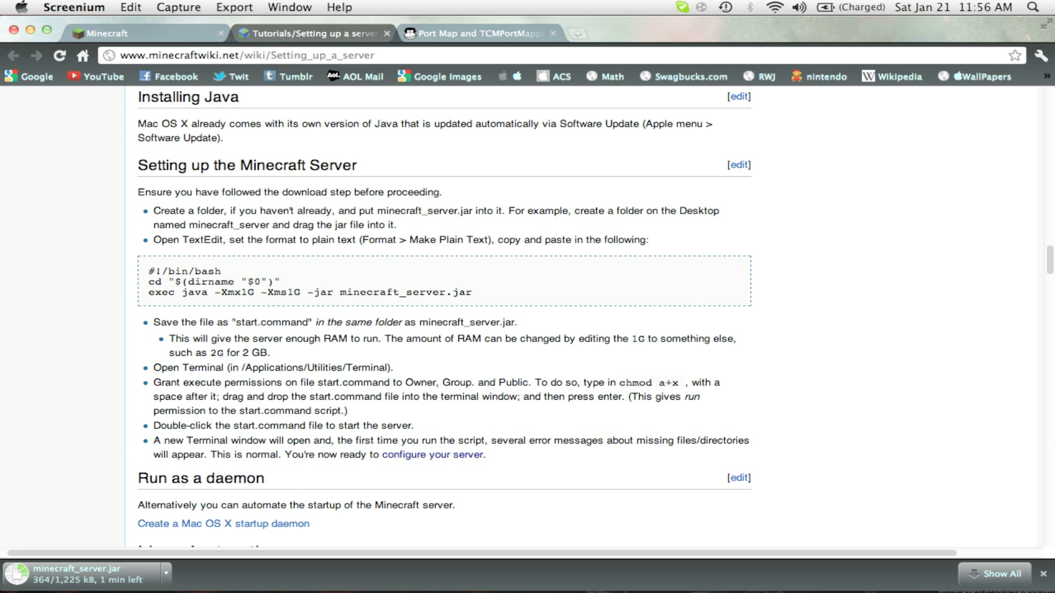
pyautogui.moveTo(472, 292); pyautogui.dragTo(148, 270)
pyautogui.press('super+c')
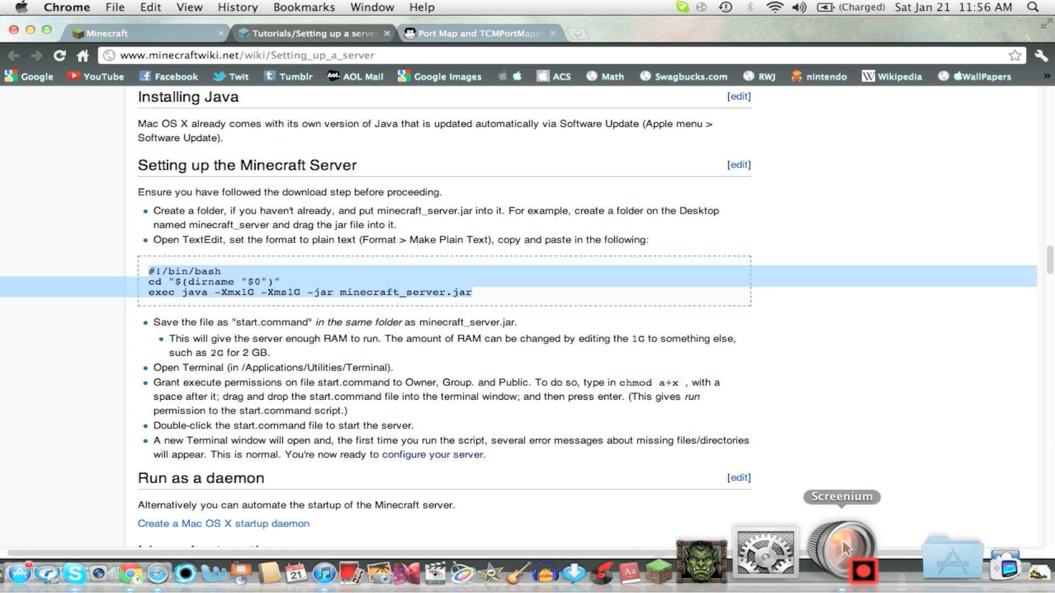
# - Launch TextEdit through a Spotlight search for 'text edit'
pyautogui.click(898, 549)
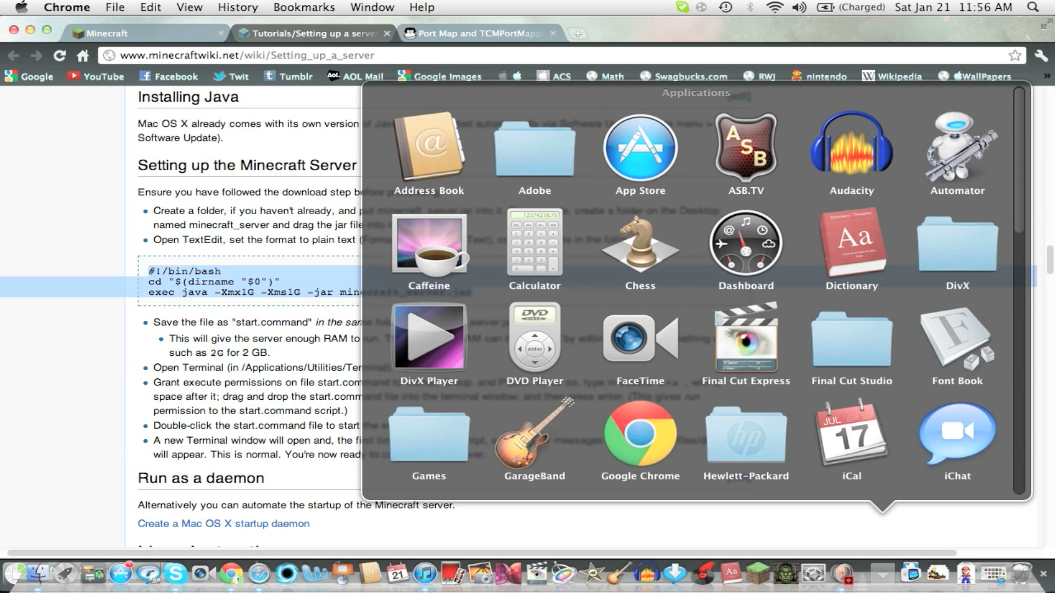
pyautogui.press('Escape')
pyautogui.press('super+space')
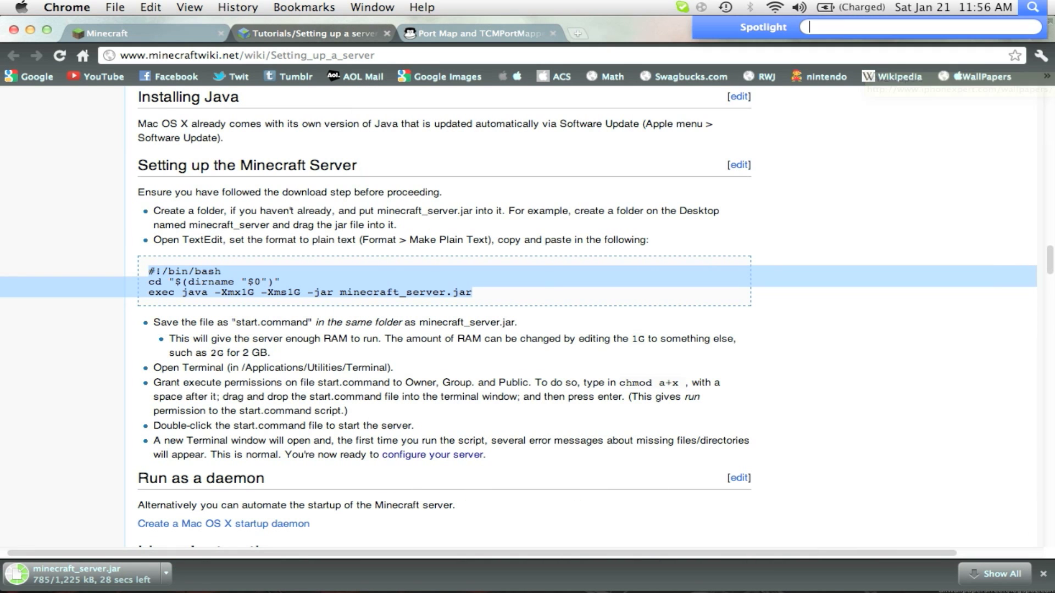
pyautogui.write('text e')
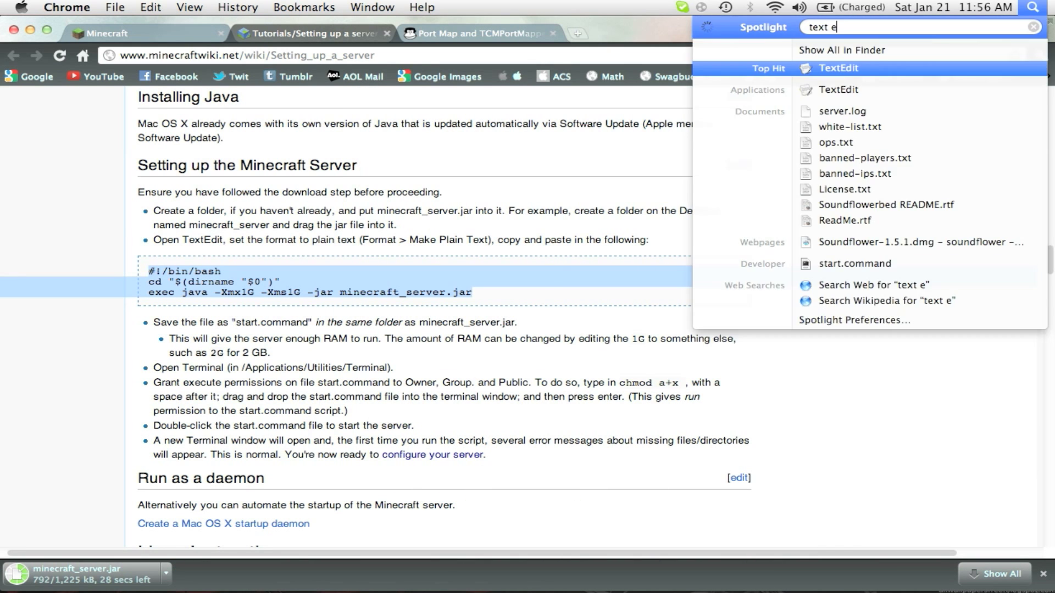
pyautogui.write('dit')
pyautogui.press('Return')
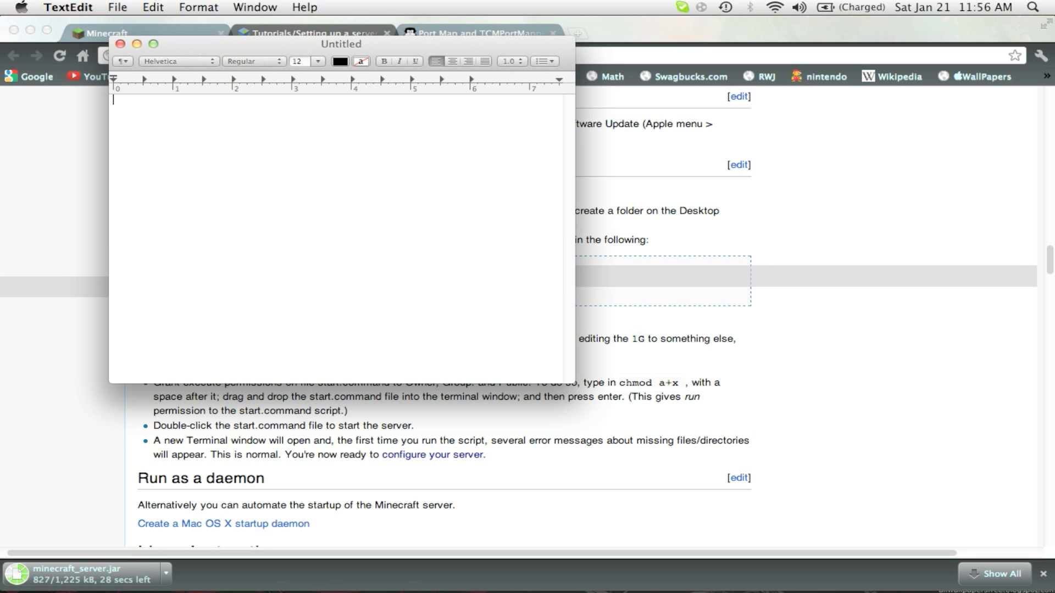
# - Convert the new TextEdit document to plain text
pyautogui.click(117, 7)
pyautogui.moveTo(154, 7)
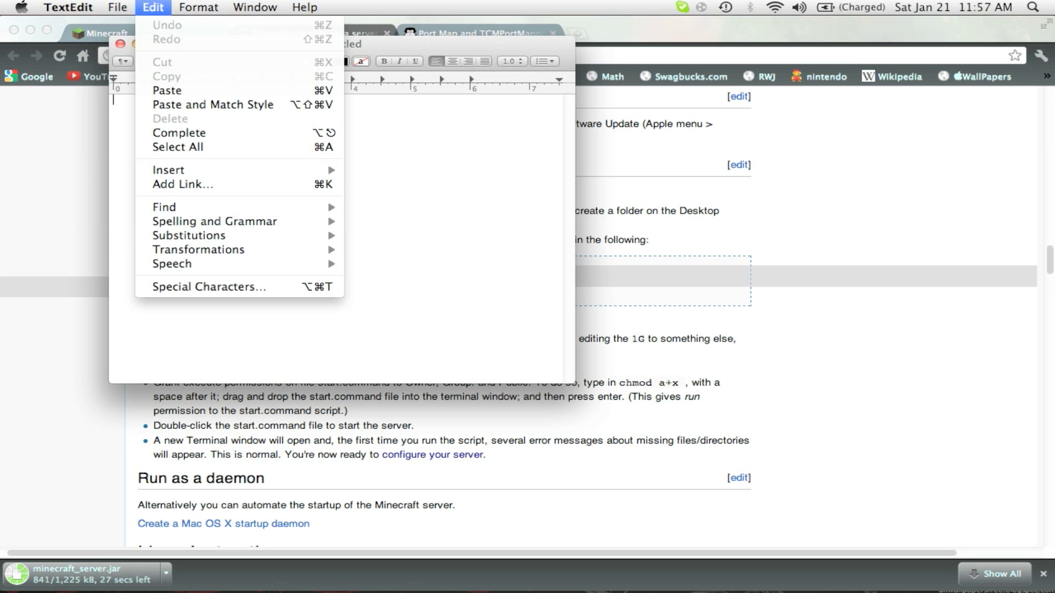
pyautogui.press('Right')
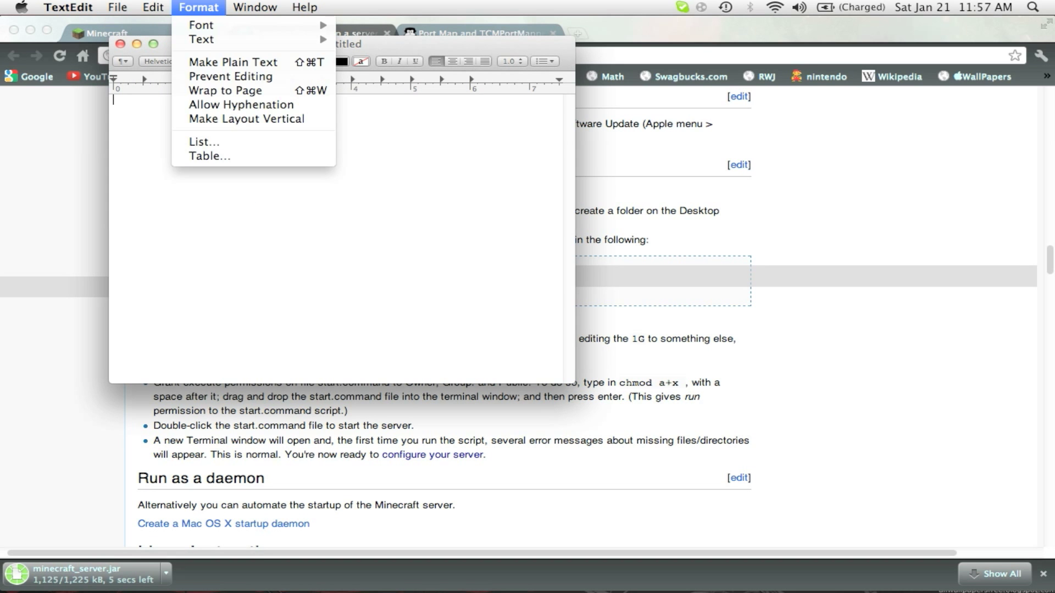
pyautogui.press('Down')
pyautogui.press('Down')
pyautogui.press('Down')
pyautogui.press('Return')
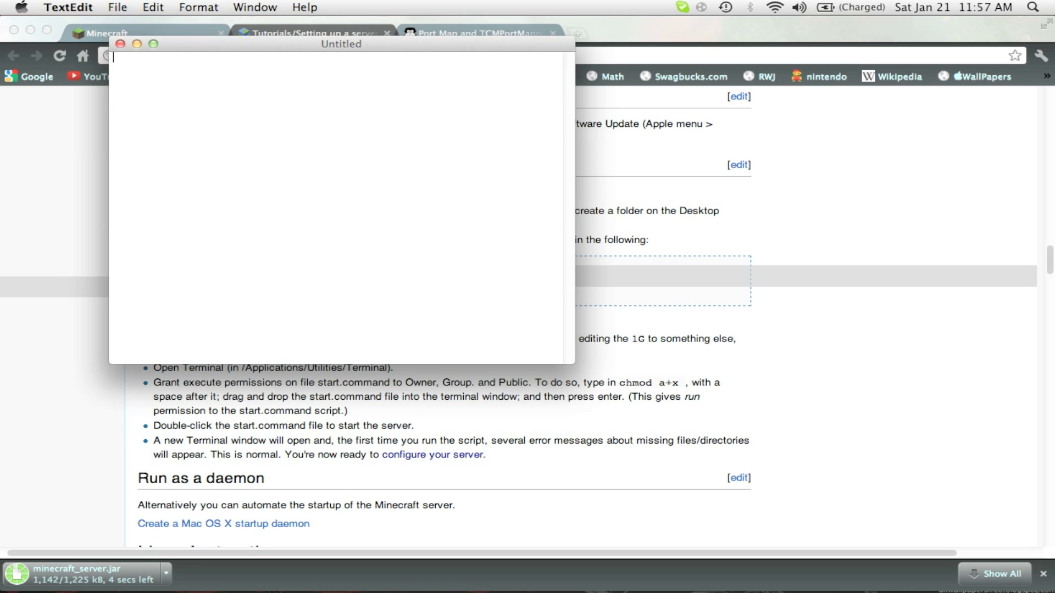
# - Paste the bash script and change the memory flags to -Xmx2G and -Xms2G
pyautogui.press('super+v')
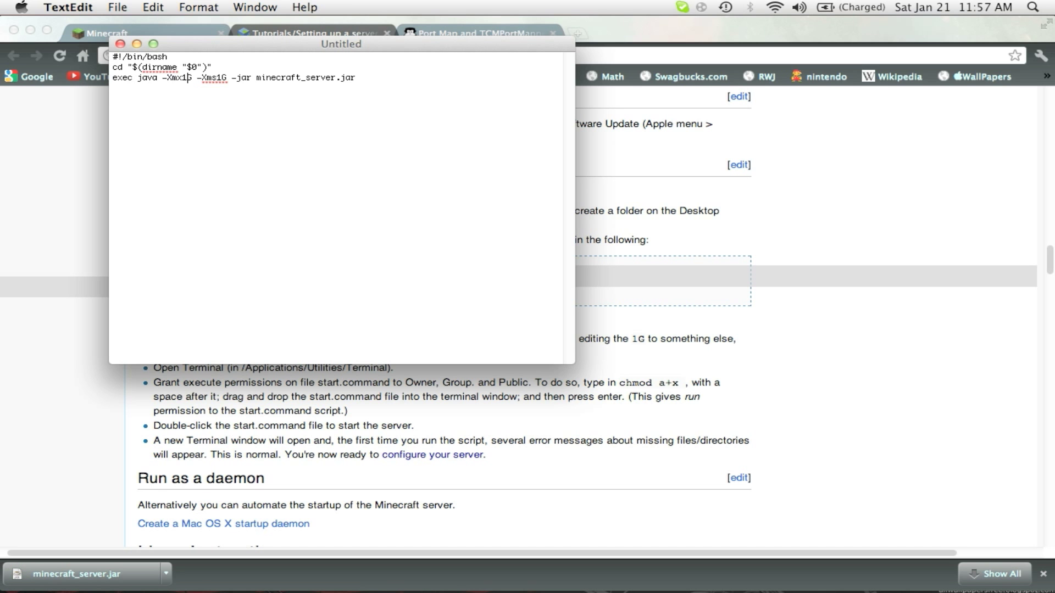
pyautogui.press('BackSpace')
pyautogui.write('2')
pyautogui.press('Delete')
pyautogui.write('2')
# - Save the script as Start.command instead of a .txt file, then quit TextEdit
pyautogui.click(117, 7)
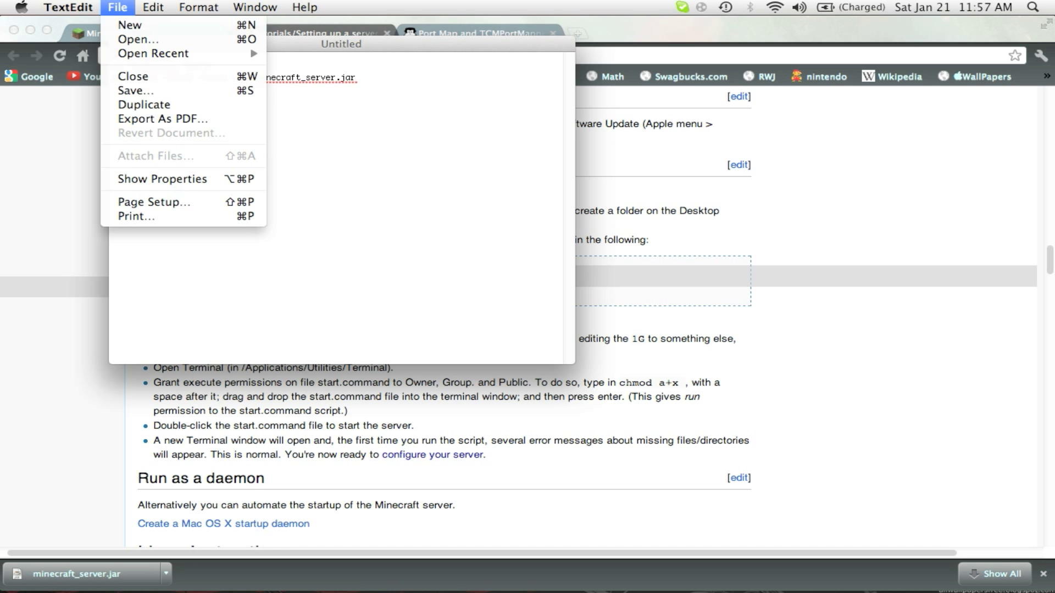
pyautogui.click(135, 90)
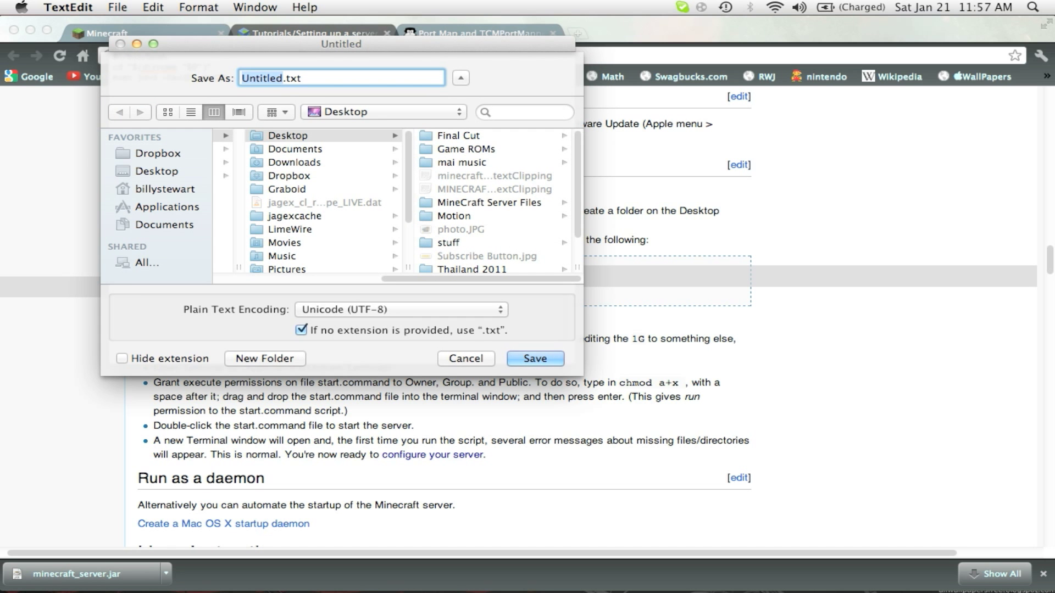
pyautogui.write('S.txt')
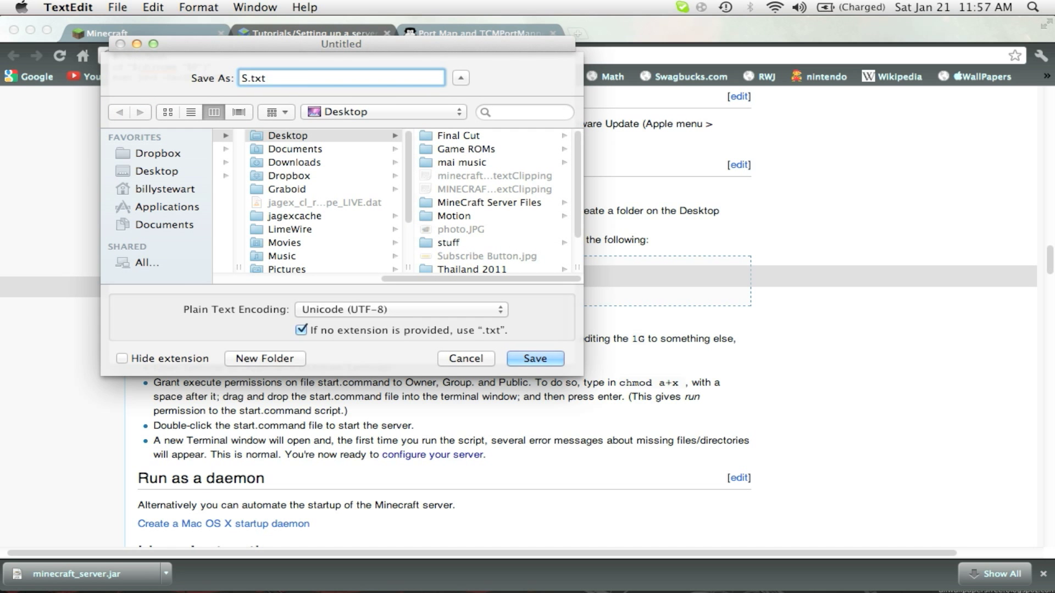
pyautogui.write('art')
pyautogui.click(284, 78)
pyautogui.press('BackSpace')
pyautogui.press('BackSpace')
pyautogui.press('BackSpace')
pyautogui.write('command')
pyautogui.press('Return')
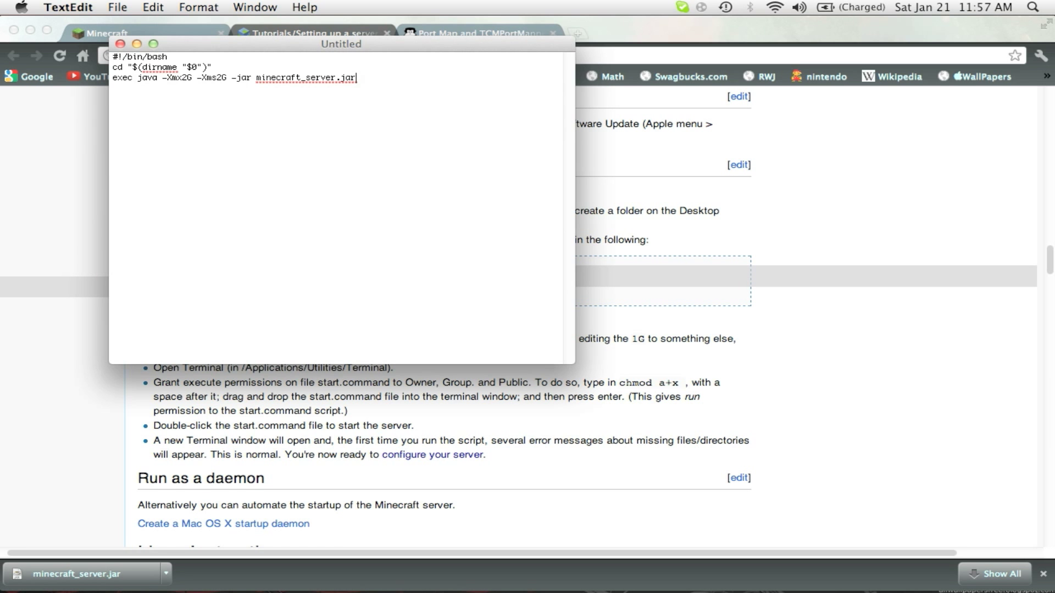
pyautogui.click(68, 7)
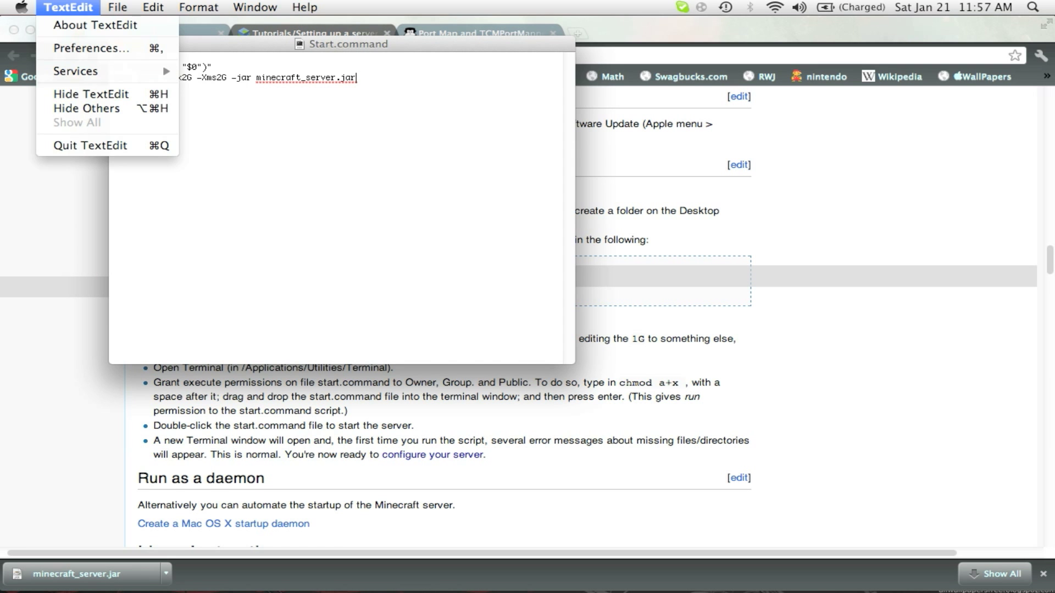
pyautogui.click(90, 145)
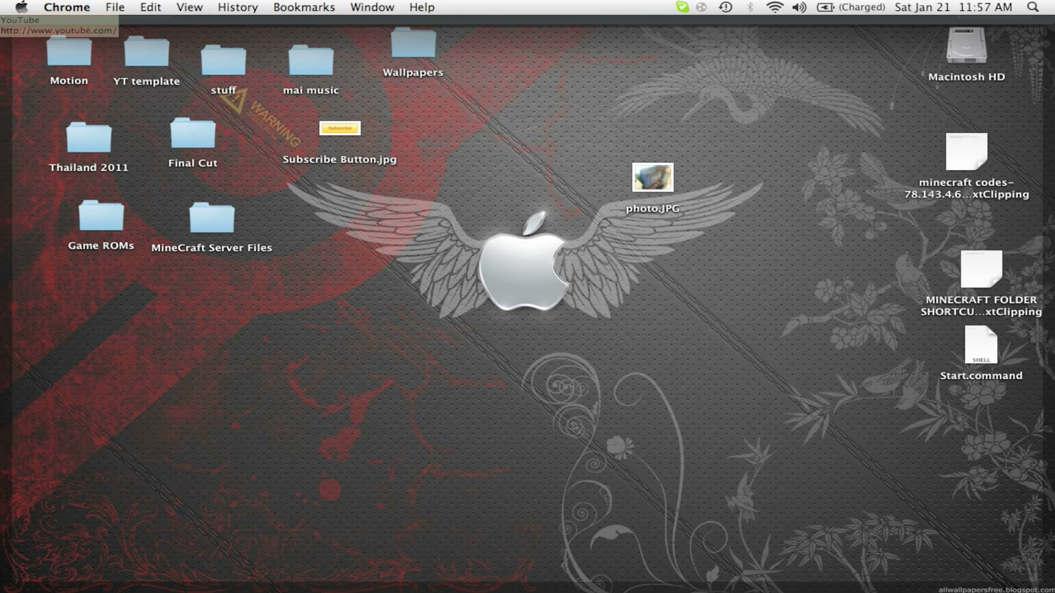
# - Make a desktop folder named 'Minecraft Server', move Start.command into it, and return to Chrome
pyautogui.rightClick(718, 362)
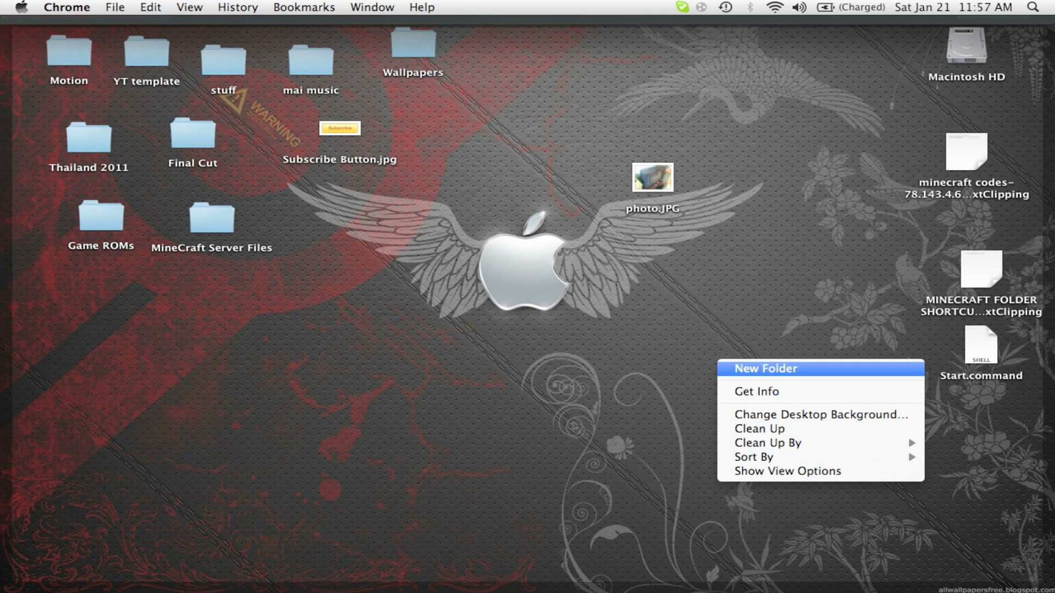
pyautogui.click(766, 369)
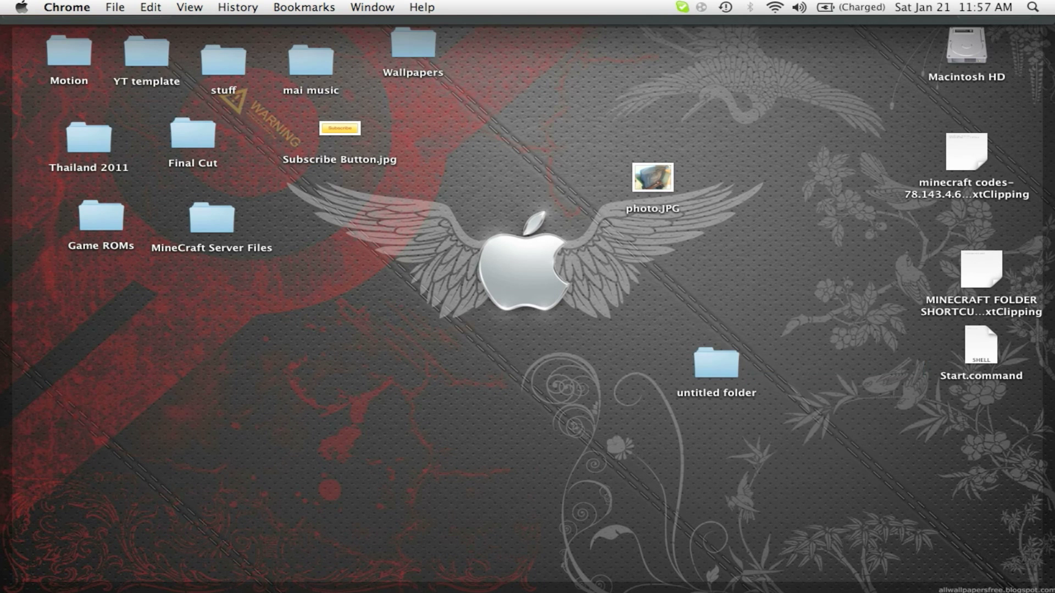
pyautogui.doubleClick(716, 363)
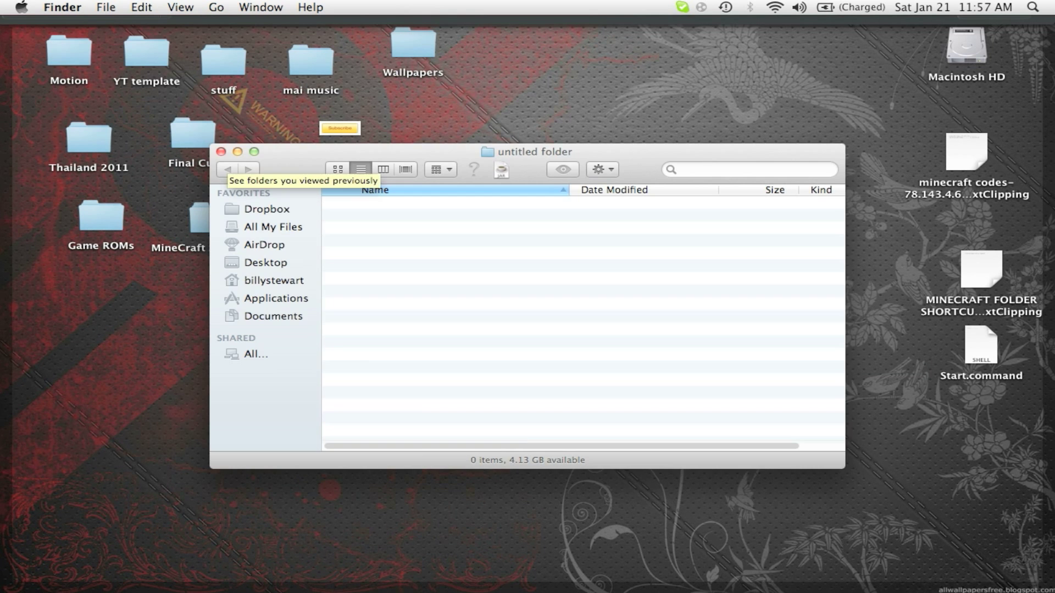
pyautogui.press('super+w')
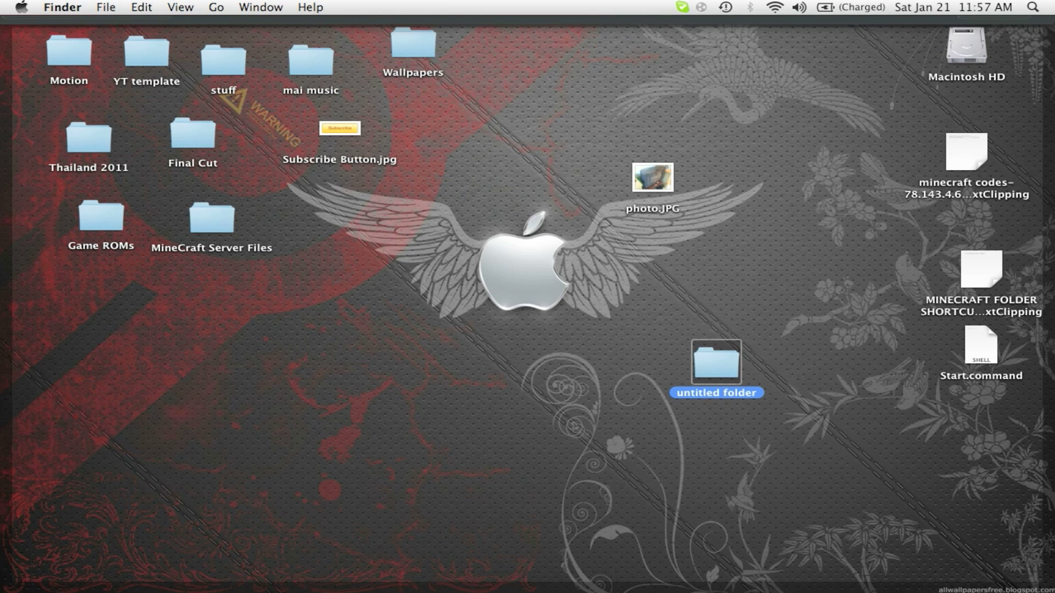
pyautogui.press('Return')
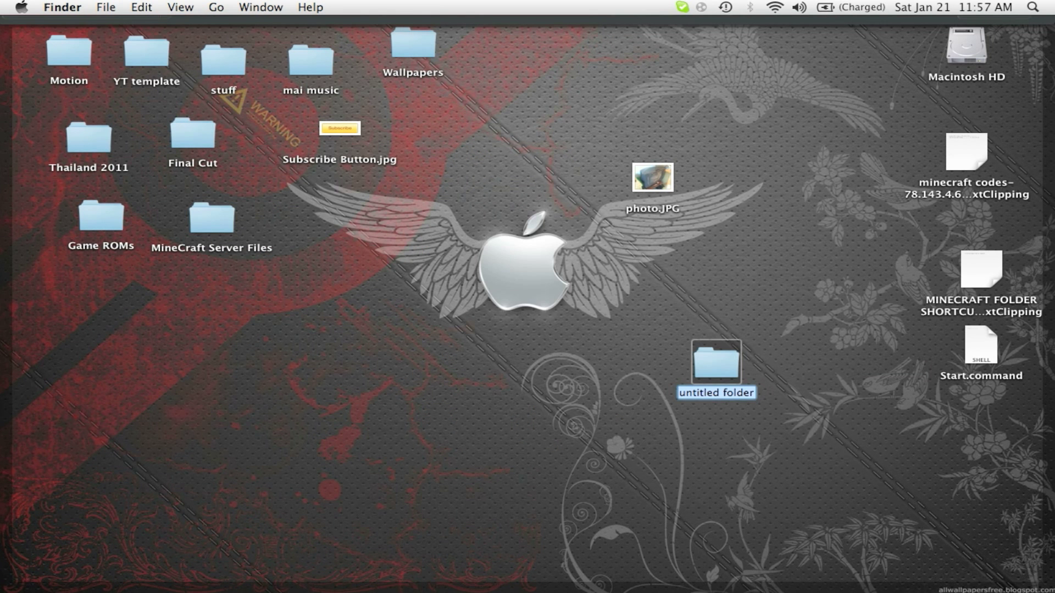
pyautogui.write('Mine')
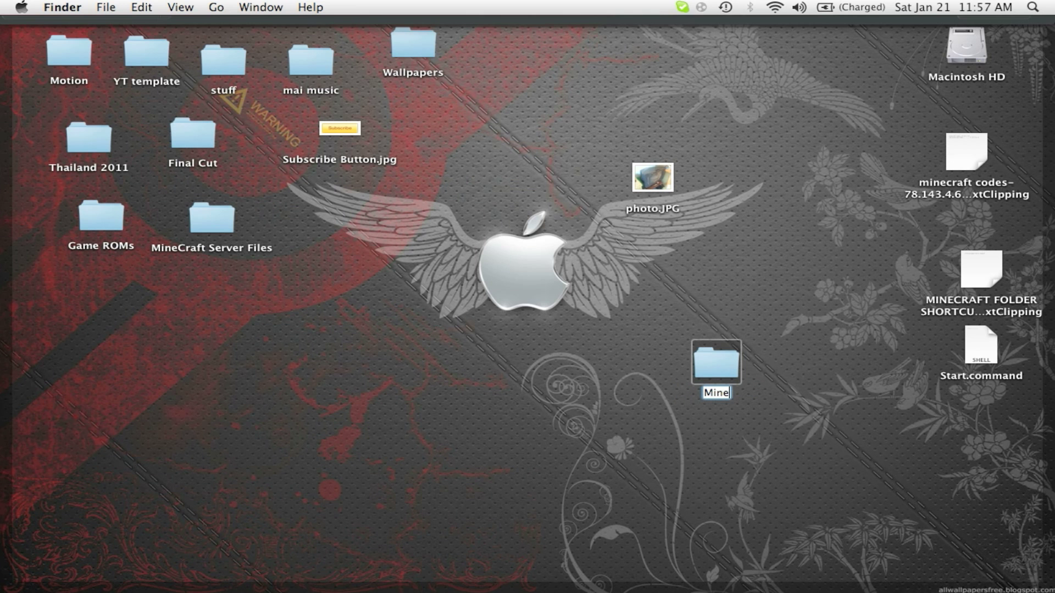
pyautogui.write('craft S')
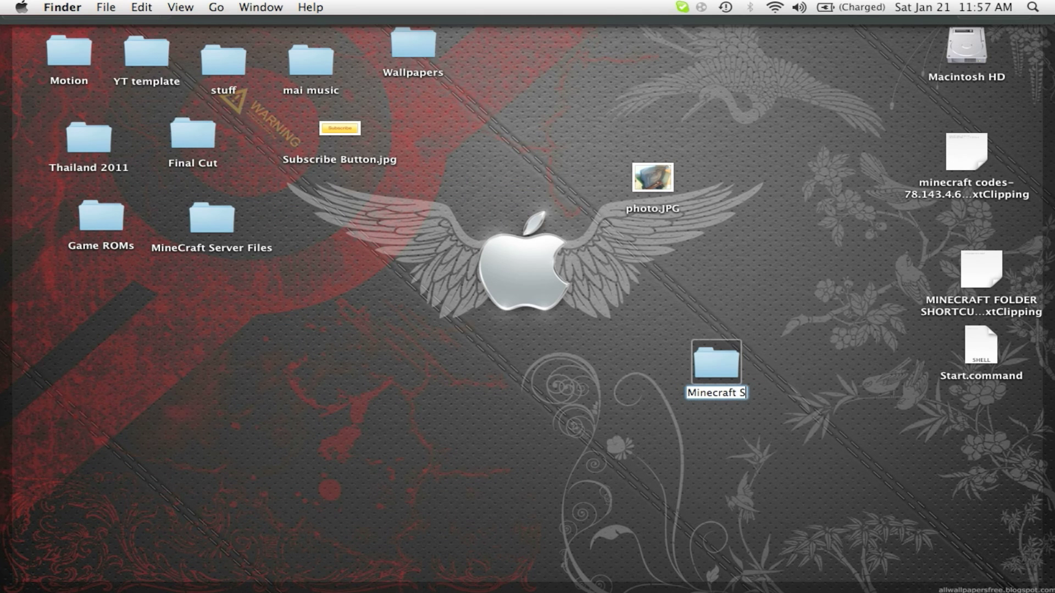
pyautogui.write('erver')
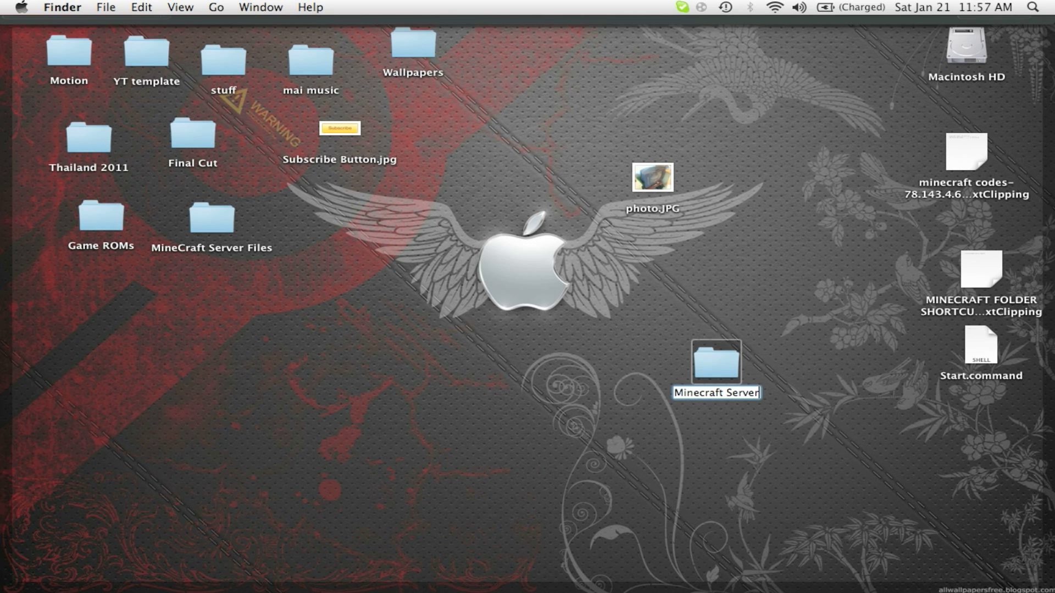
pyautogui.press('Return')
pyautogui.moveTo(981, 345); pyautogui.dragTo(714, 357)
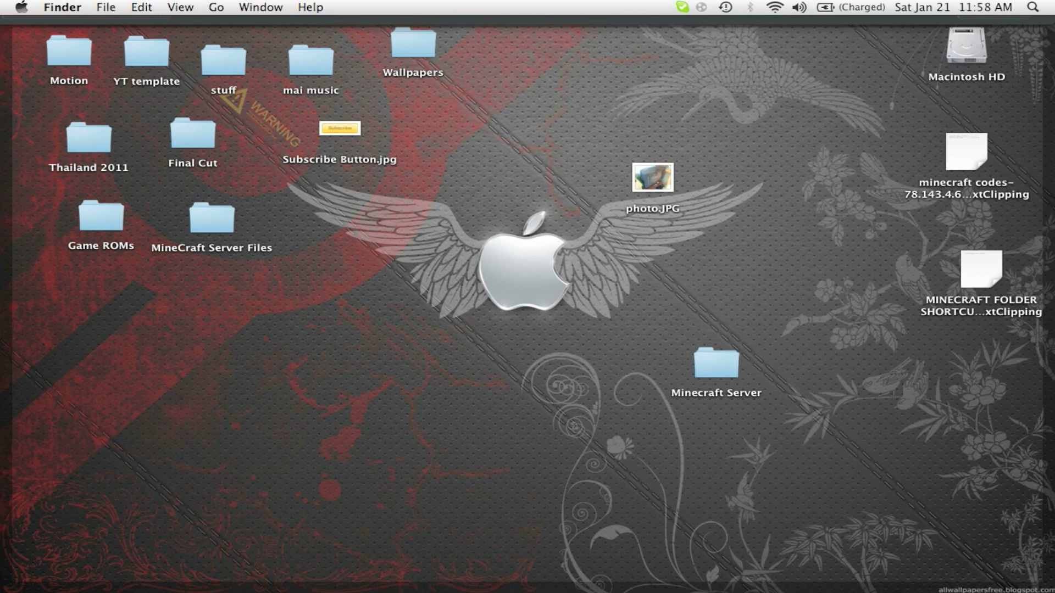
pyautogui.press('F11')
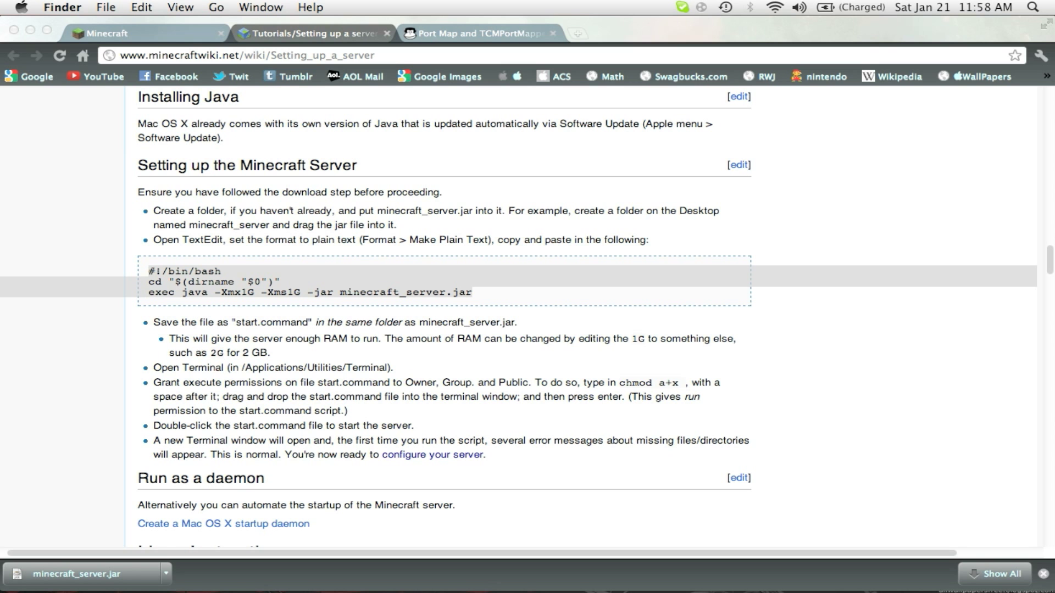
# - Move minecraft_server.jar from Downloads into the Minecraft Server folder and launch it, confirming Open
pyautogui.click(1043, 574)
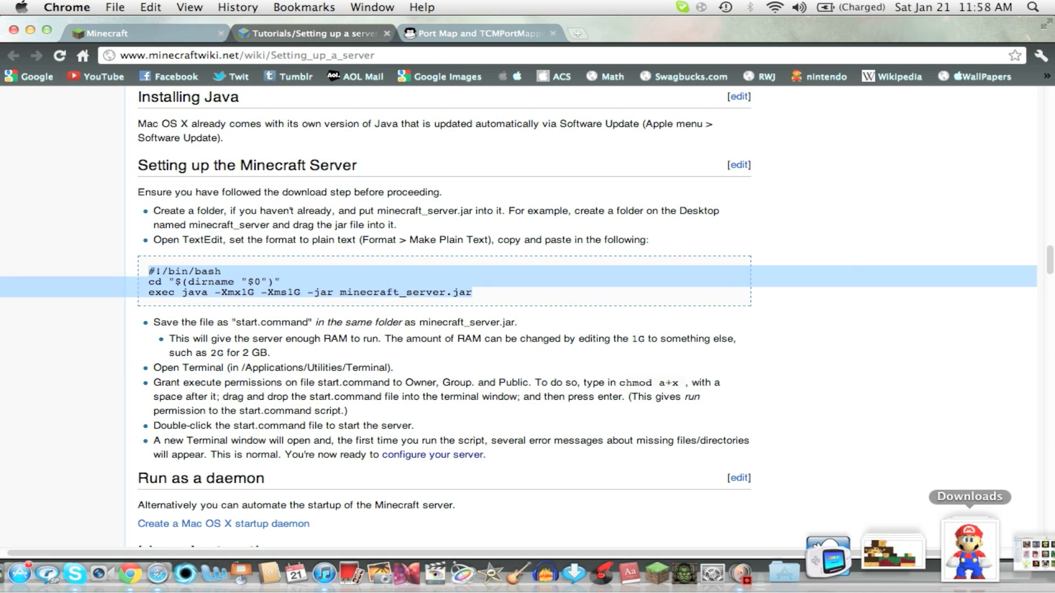
pyautogui.click(970, 549)
pyautogui.scroll(-5, 696, 291)
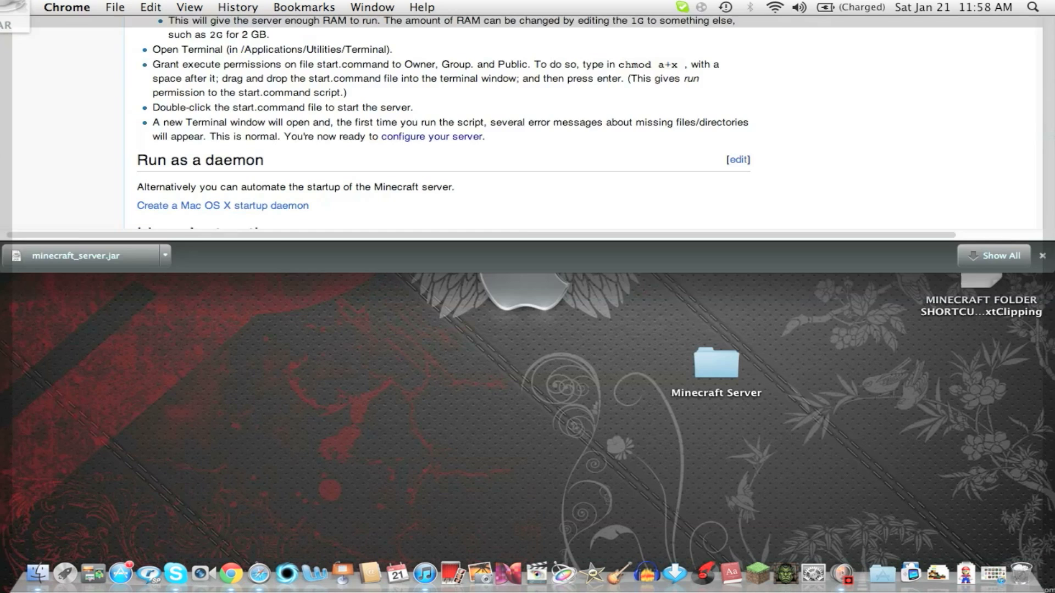
pyautogui.moveTo(3, 6)
pyautogui.mouseDown()
pyautogui.moveTo(306, 294)
pyautogui.moveTo(645, 311)
pyautogui.moveTo(733, 366)
pyautogui.moveTo(714, 366)
pyautogui.mouseUp()
pyautogui.doubleClick(709, 362)
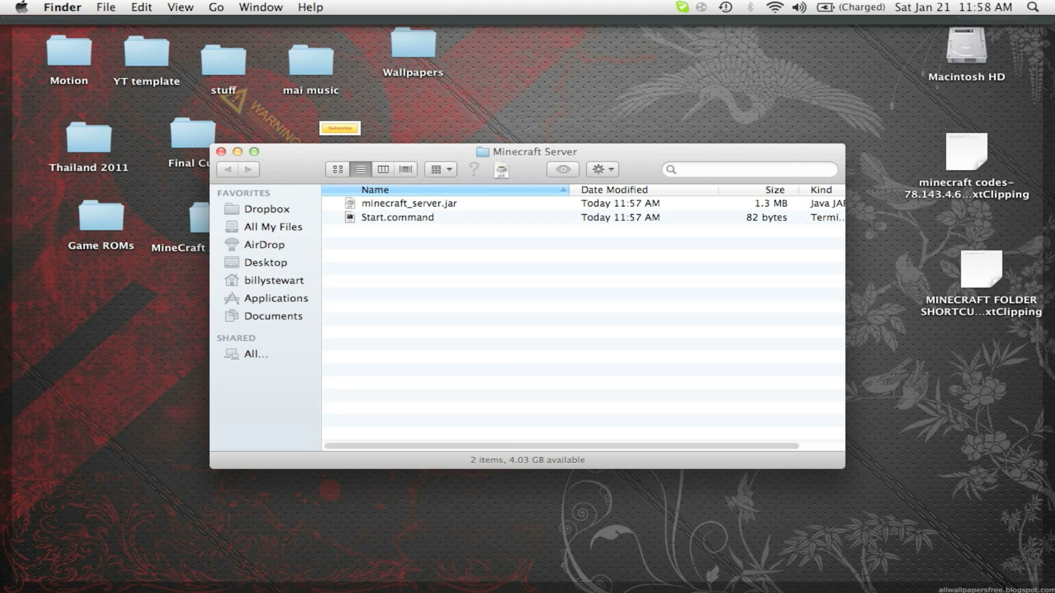
pyautogui.doubleClick(410, 204)
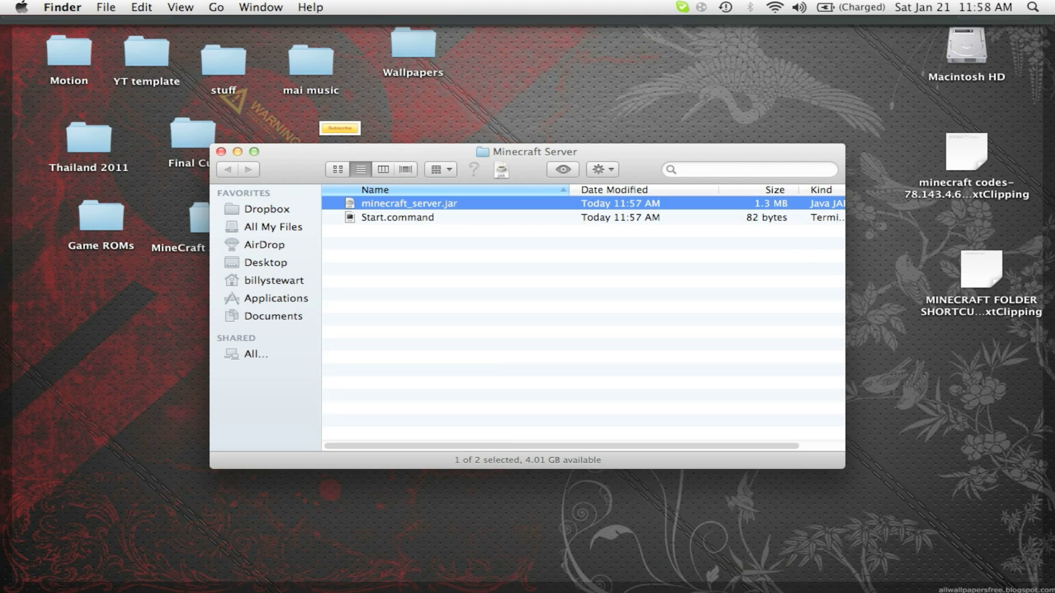
pyautogui.press('Return')
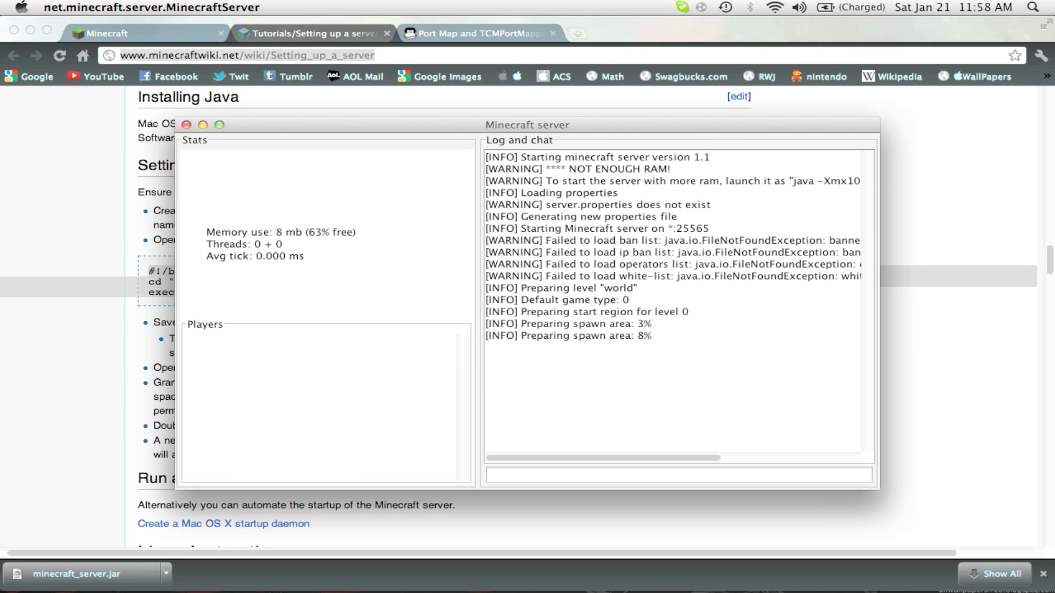
# - Move the server window aside, view the newly generated server files, and bring Chrome's guide forward
pyautogui.moveTo(527, 124)
pyautogui.mouseDown()
pyautogui.moveTo(571, 259)
pyautogui.moveTo(555, 225)
pyautogui.moveTo(780, 203)
pyautogui.mouseUp()
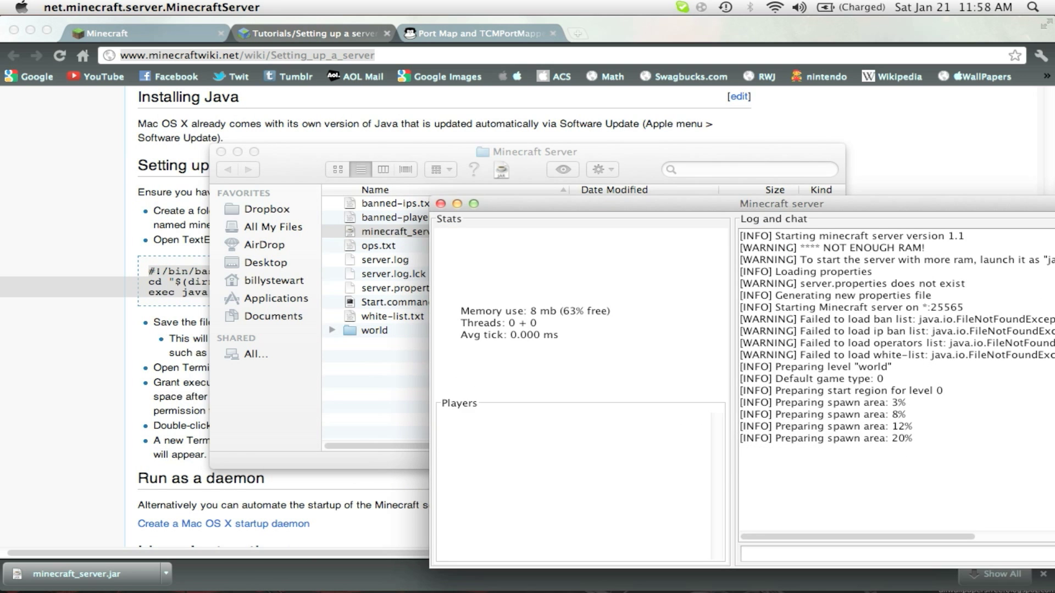
pyautogui.click(604, 151)
pyautogui.click(549, 384)
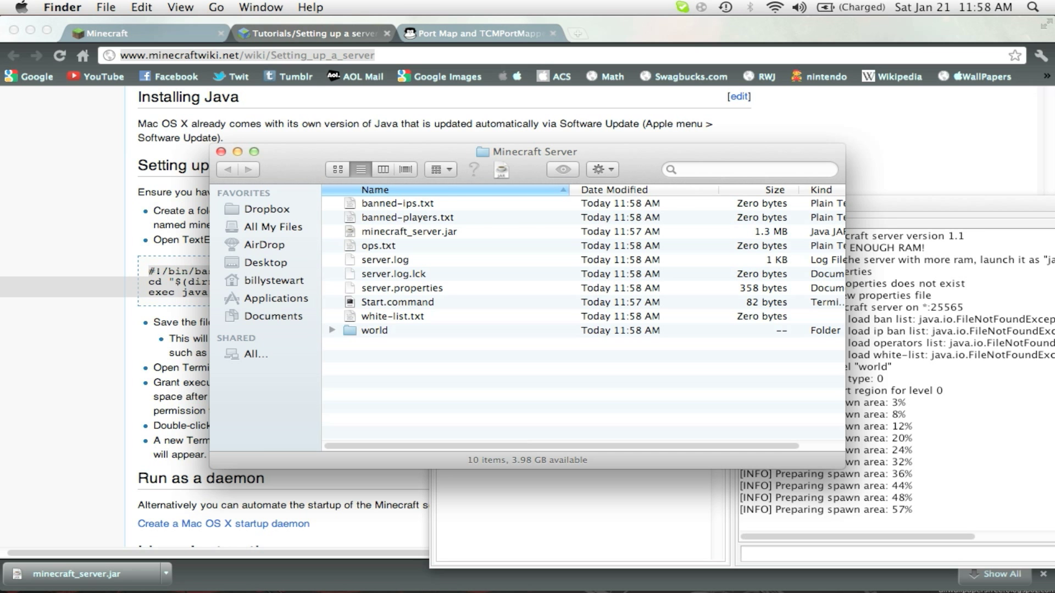
pyautogui.click(247, 55)
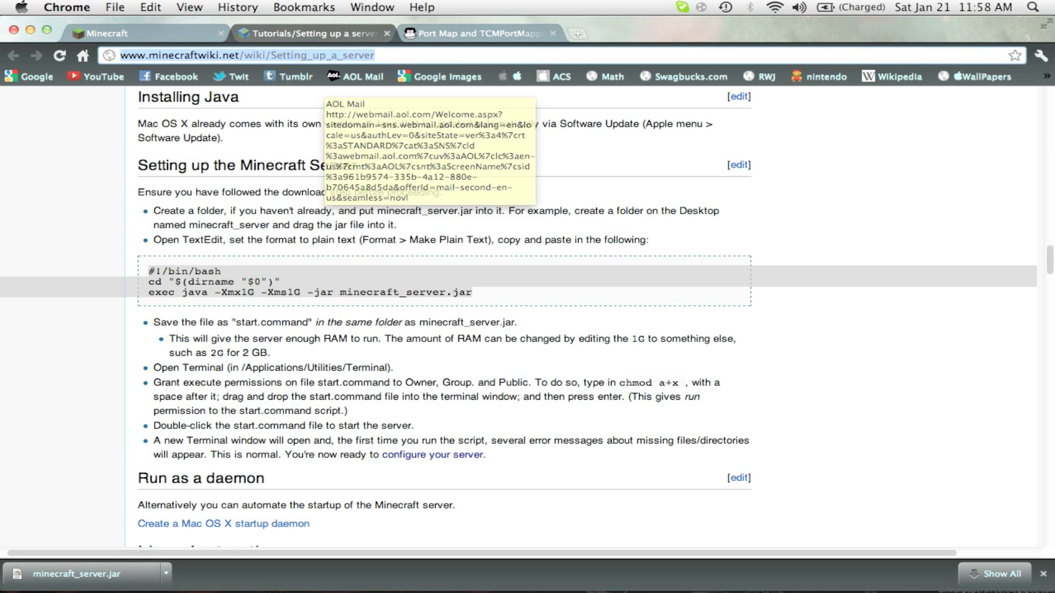
# - Go to the Port Map and TCMPortMapper page on codingmonkeys.de and scroll to its download link
pyautogui.click(473, 33)
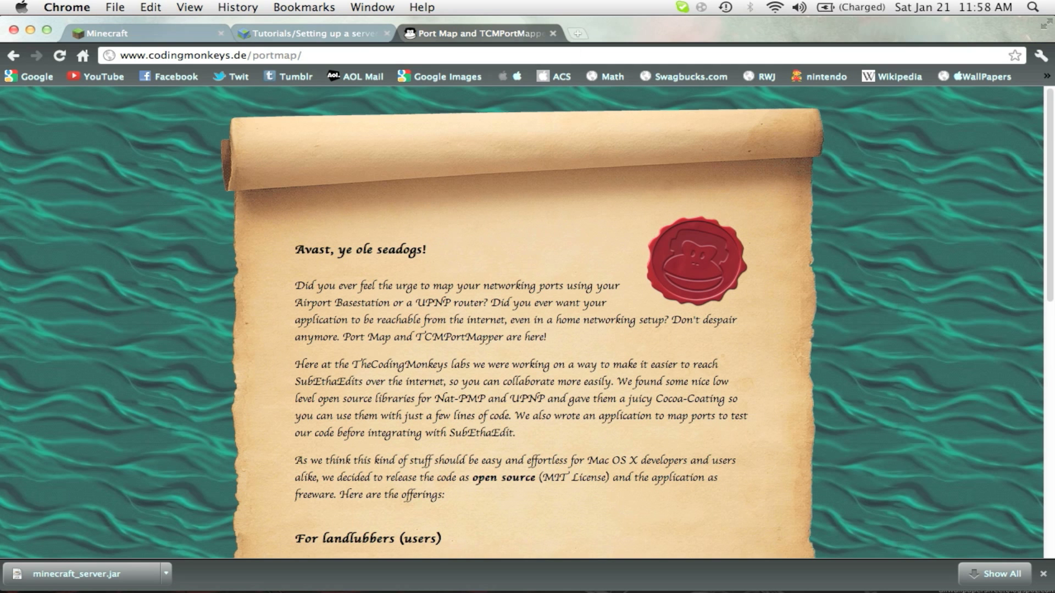
pyautogui.click(193, 55)
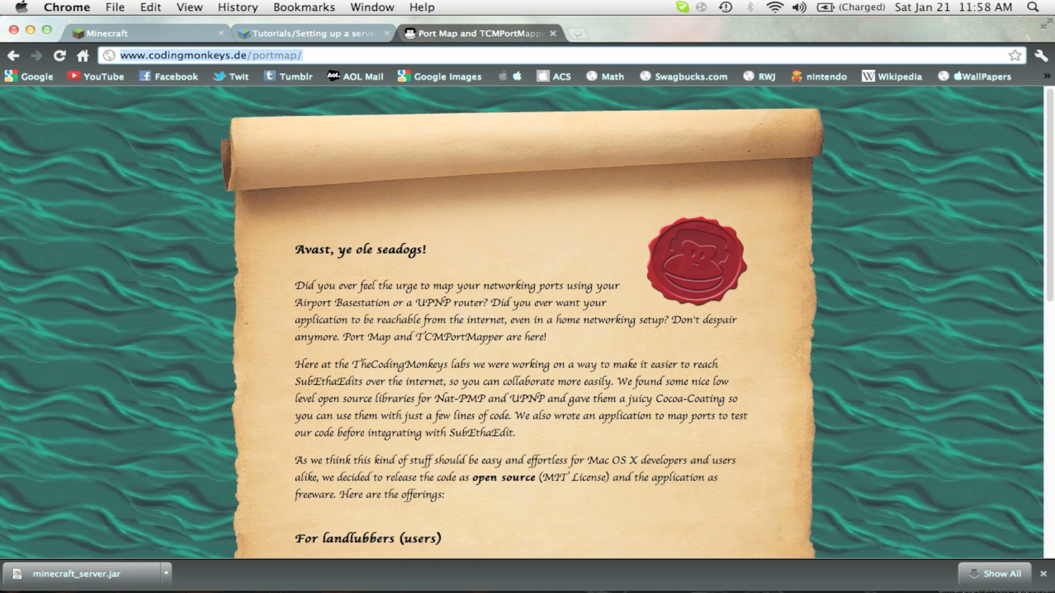
pyautogui.scroll(-5, 528, 324)
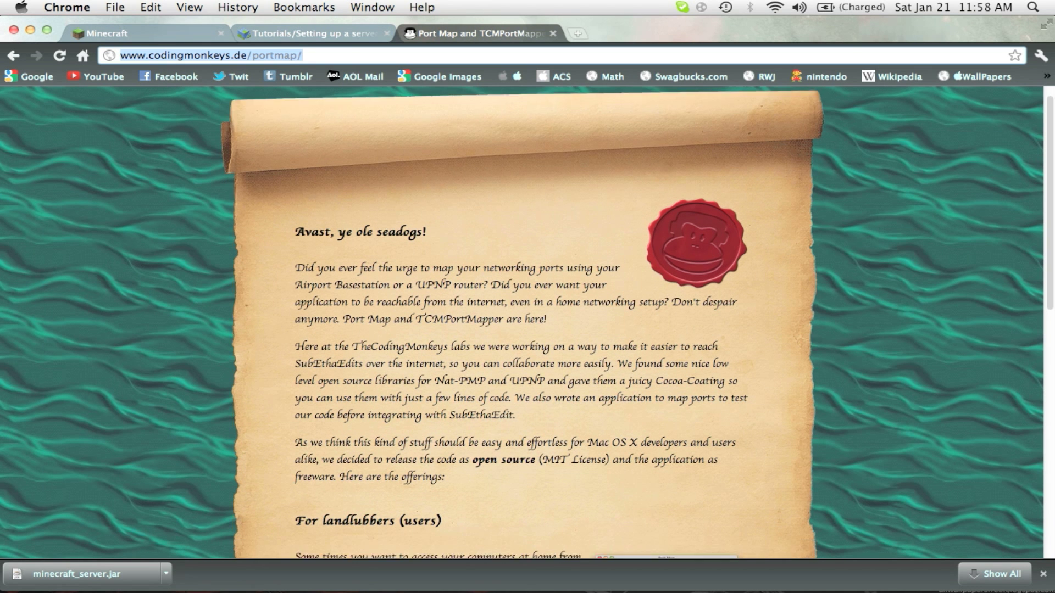
pyautogui.scroll(-5, 527, 324)
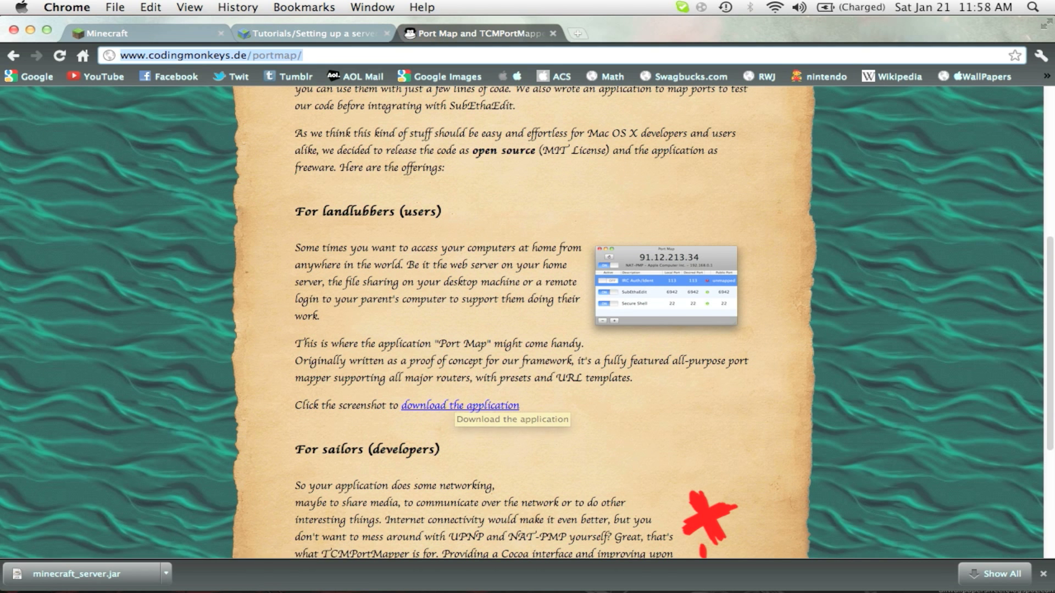
# - Launch the downloaded Port Map app from the Dock's Downloads stack
pyautogui.moveTo(972, 566)
pyautogui.click(878, 549)
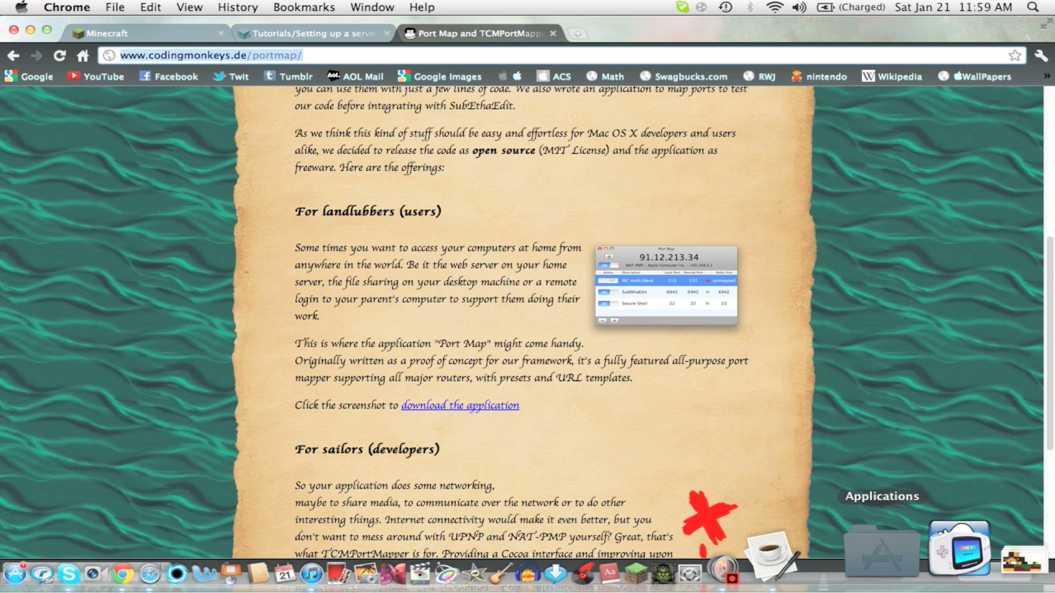
pyautogui.scroll(-5, 695, 291)
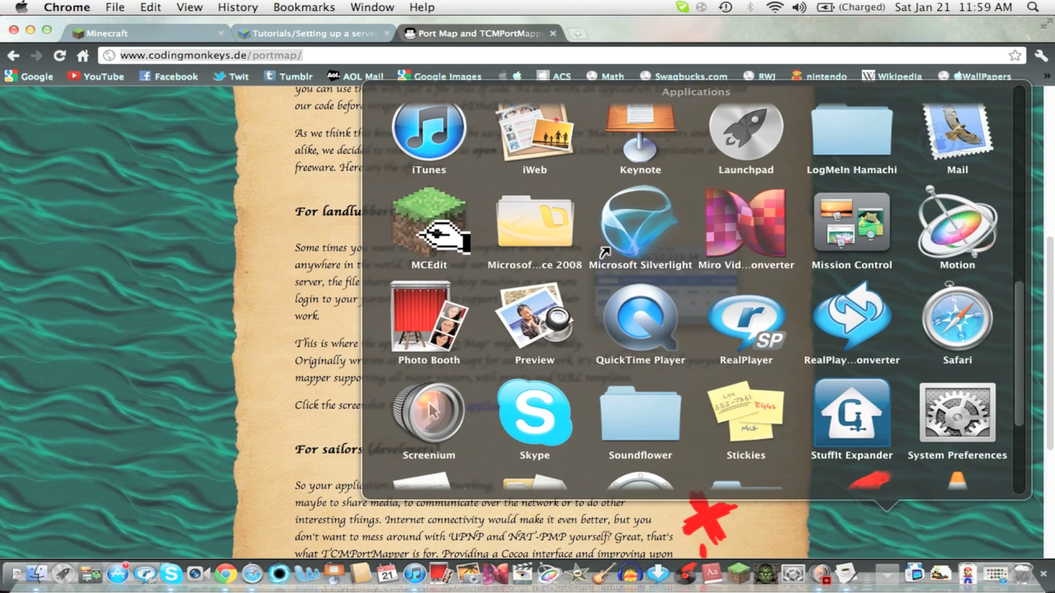
pyautogui.scroll(-3, 695, 291)
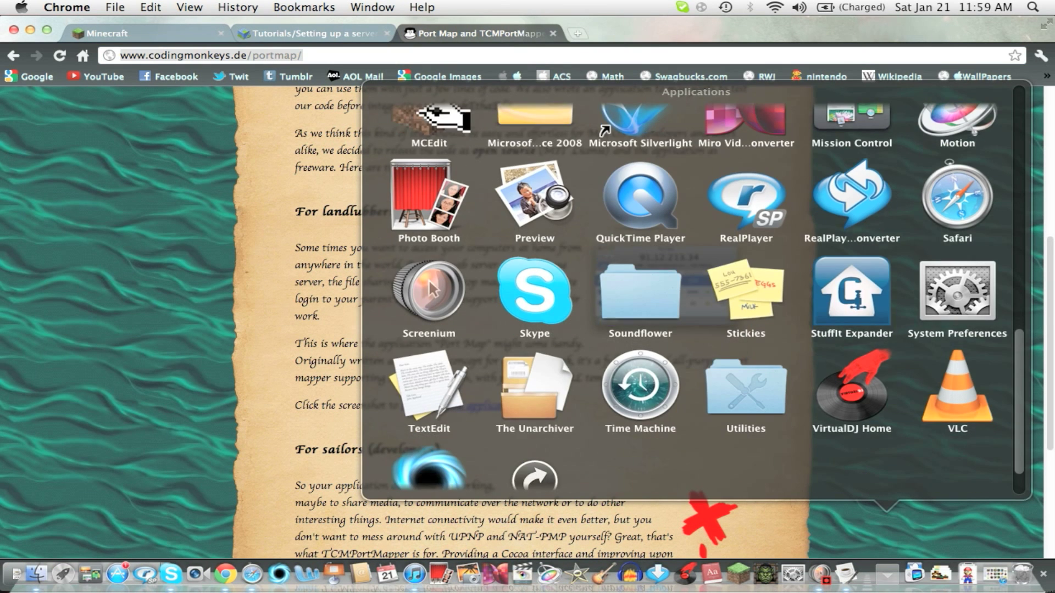
pyautogui.scroll(-2, 694, 291)
pyautogui.scroll(5, 695, 291)
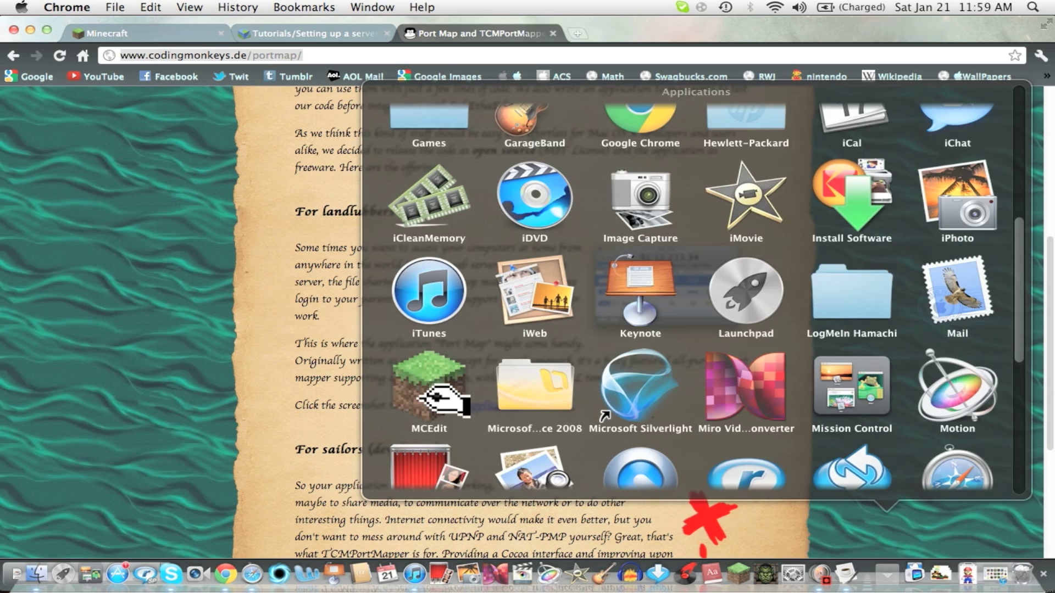
pyautogui.click(968, 574)
pyautogui.click(968, 574)
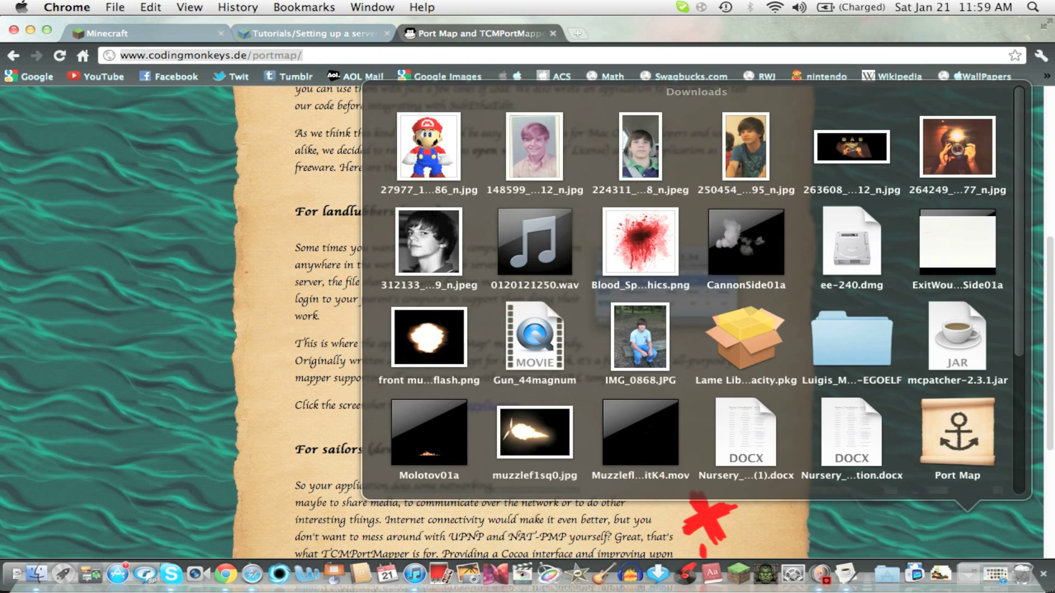
pyautogui.click(958, 434)
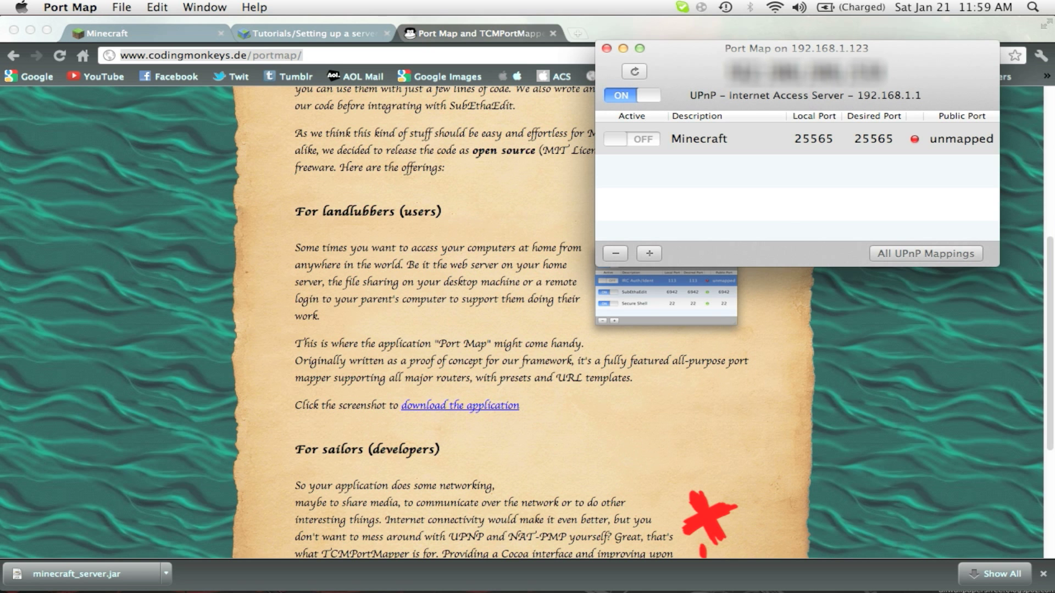
# - Add a new Port Map mapping with local port 25565
pyautogui.click(699, 138)
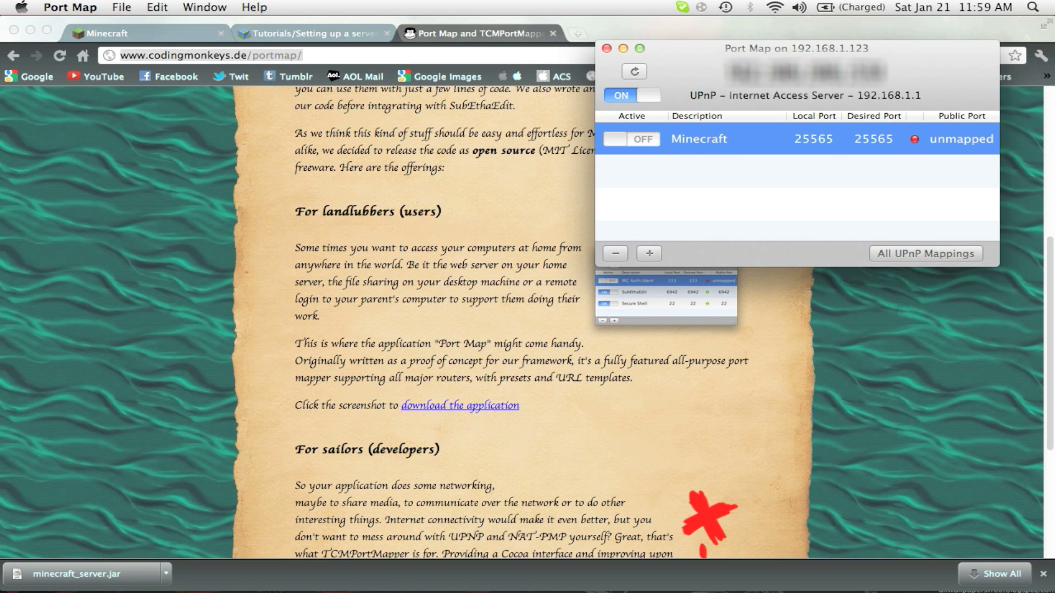
pyautogui.click(649, 253)
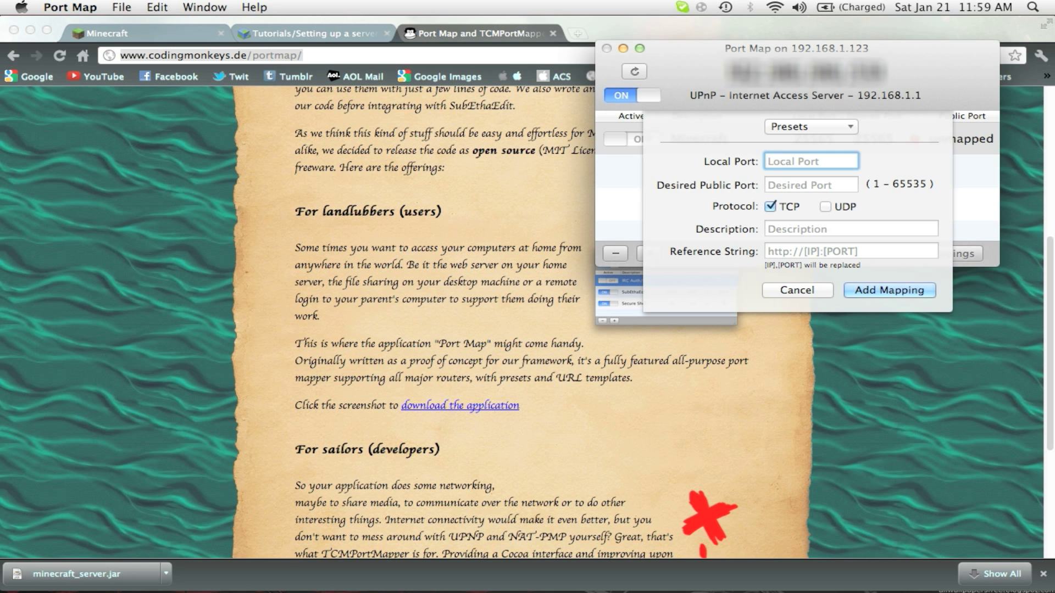
pyautogui.press('Escape')
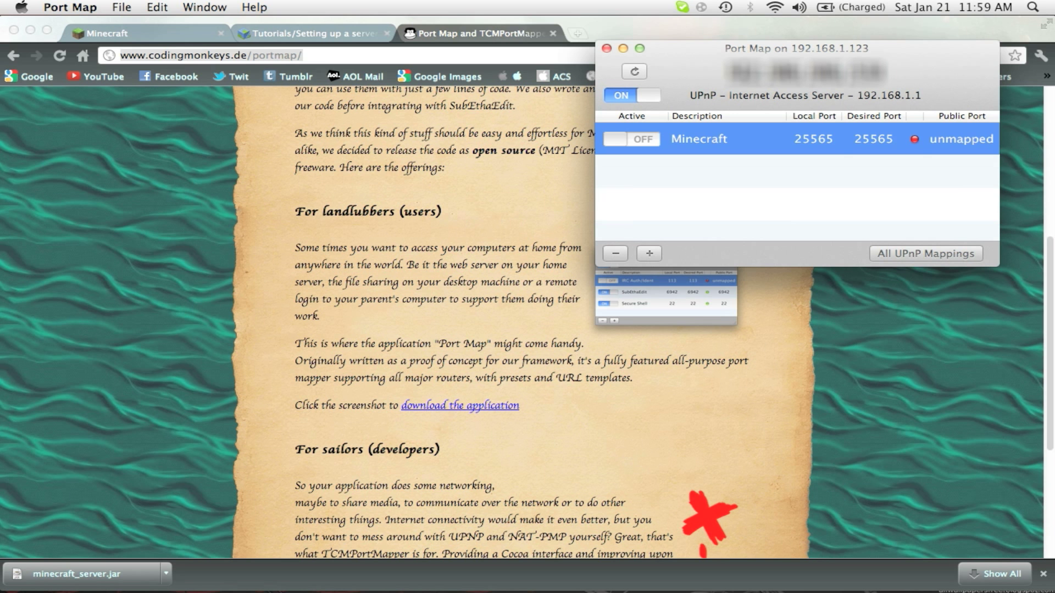
pyautogui.click(648, 253)
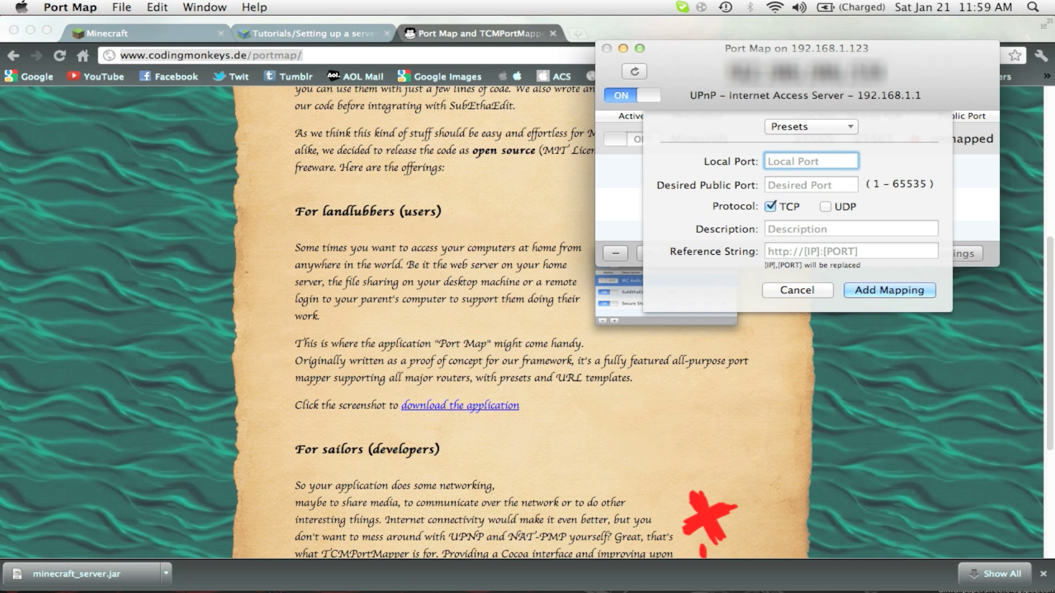
pyautogui.write('25')
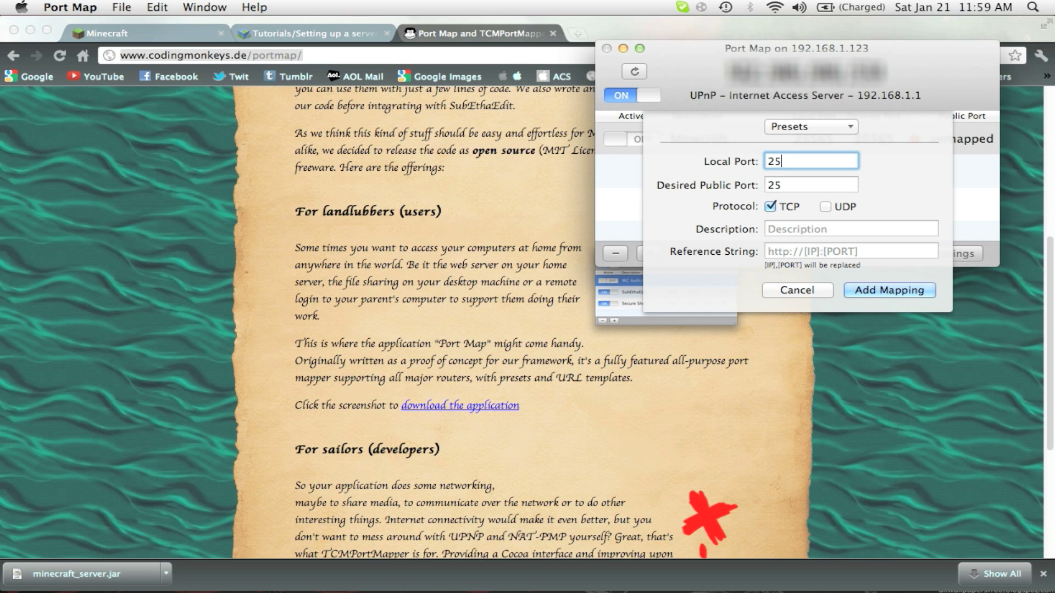
pyautogui.write('565')
pyautogui.press('Return')
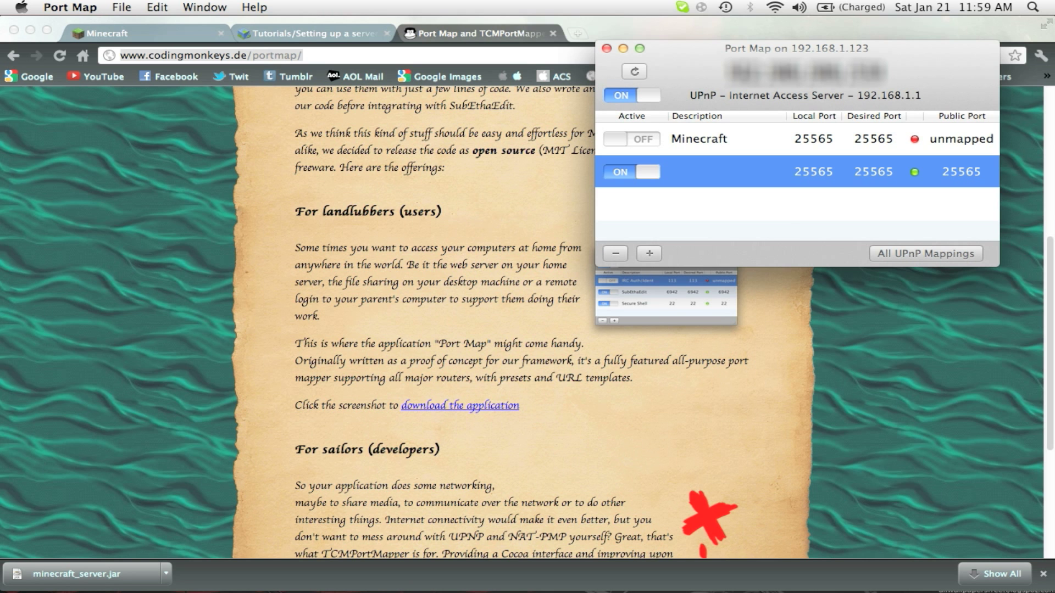
# - Name the new mapping 'Minecraft' and reveal the desktop
pyautogui.click(714, 171)
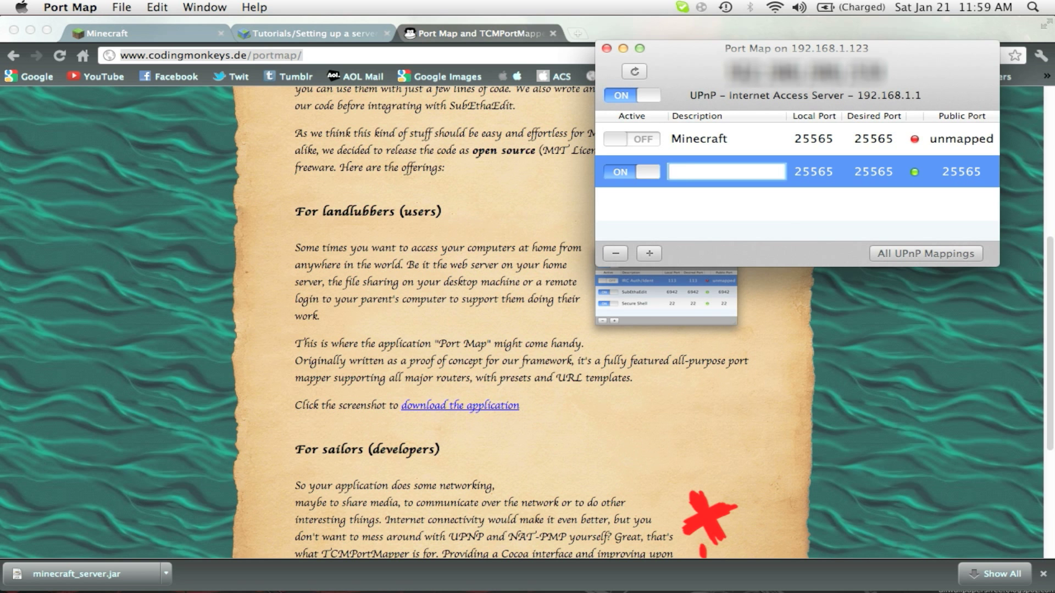
pyautogui.write('Minecraft')
pyautogui.press('Return')
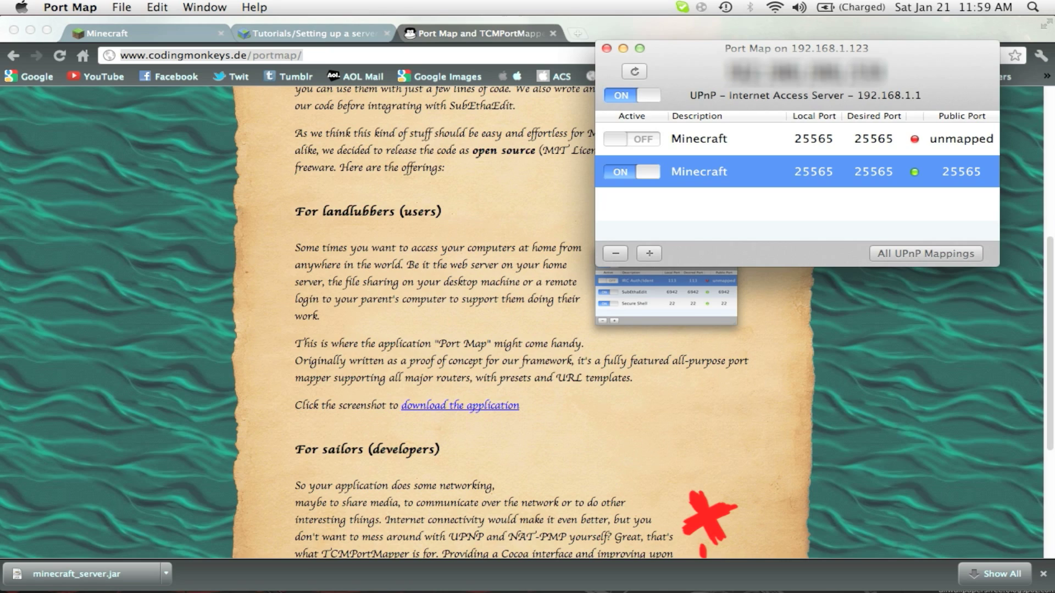
pyautogui.press('F11')
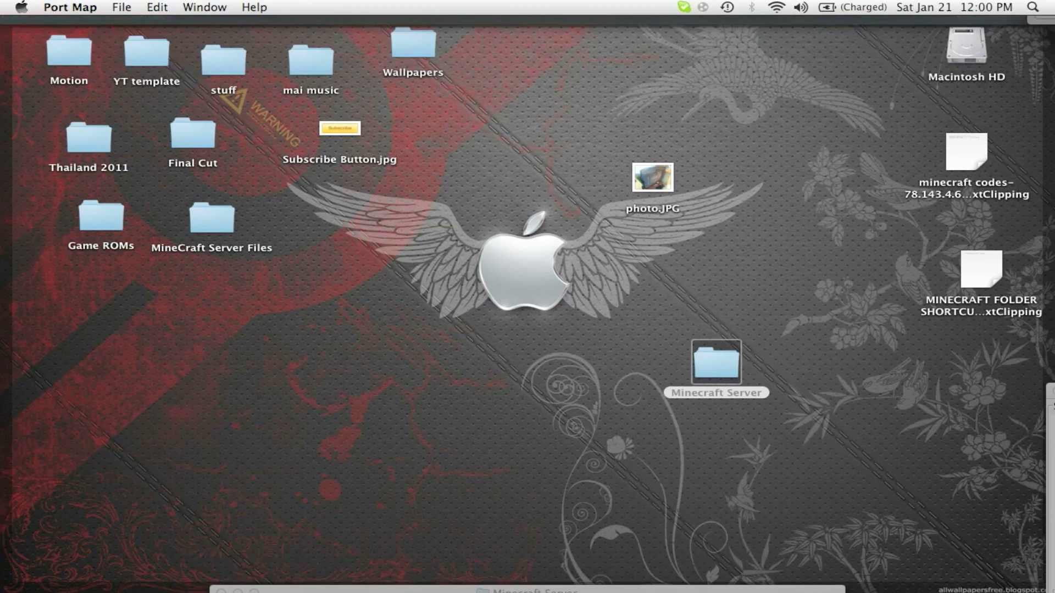
# - Bring up the Minecraft Server folder, then launch Minecraft from the Dock and log in
pyautogui.press('F3')
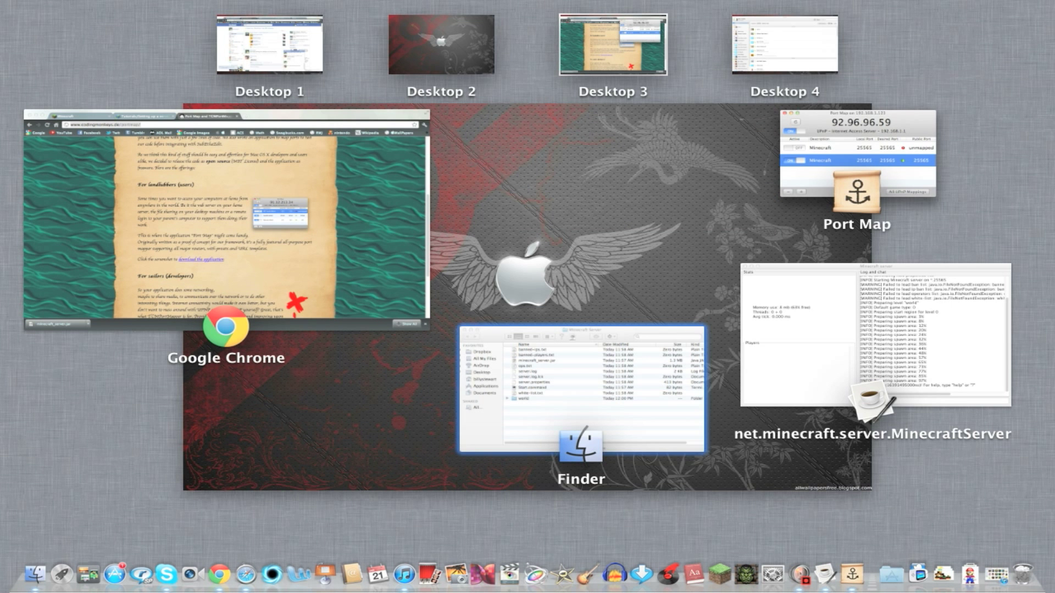
pyautogui.click(581, 390)
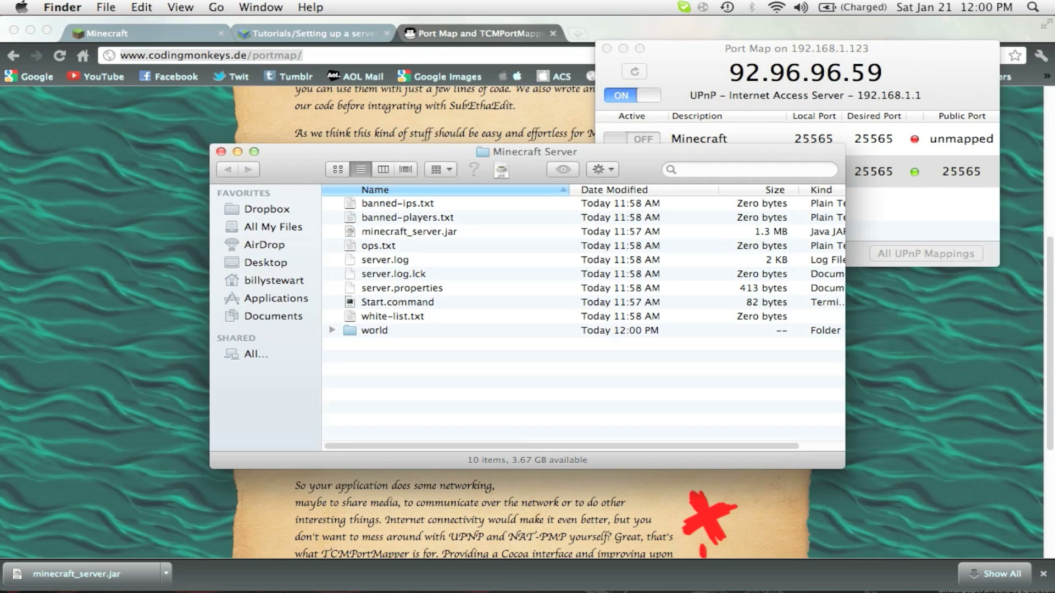
pyautogui.press('F3')
pyautogui.press('F11')
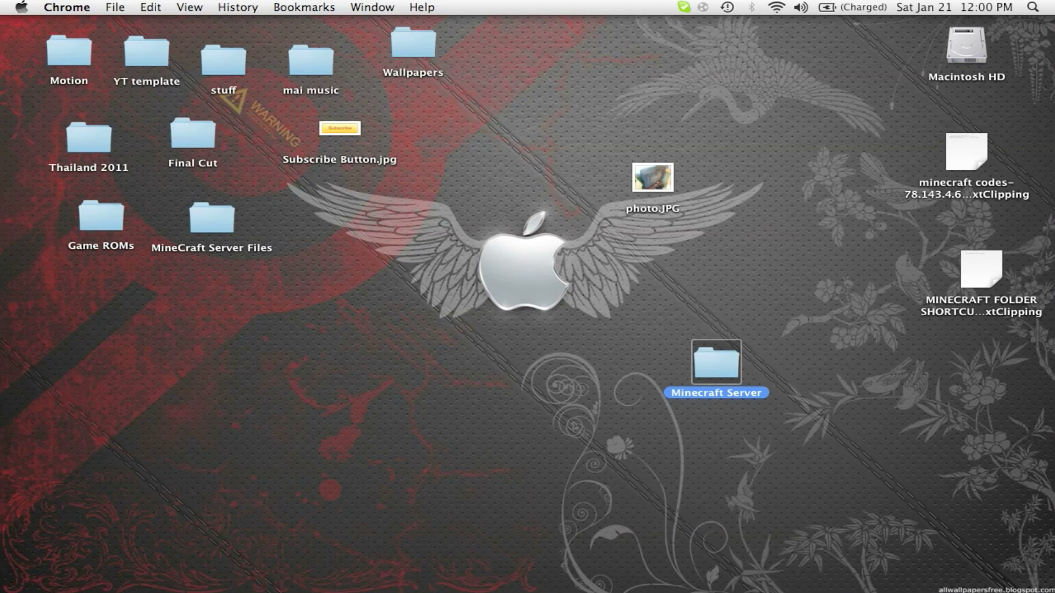
pyautogui.click(736, 522)
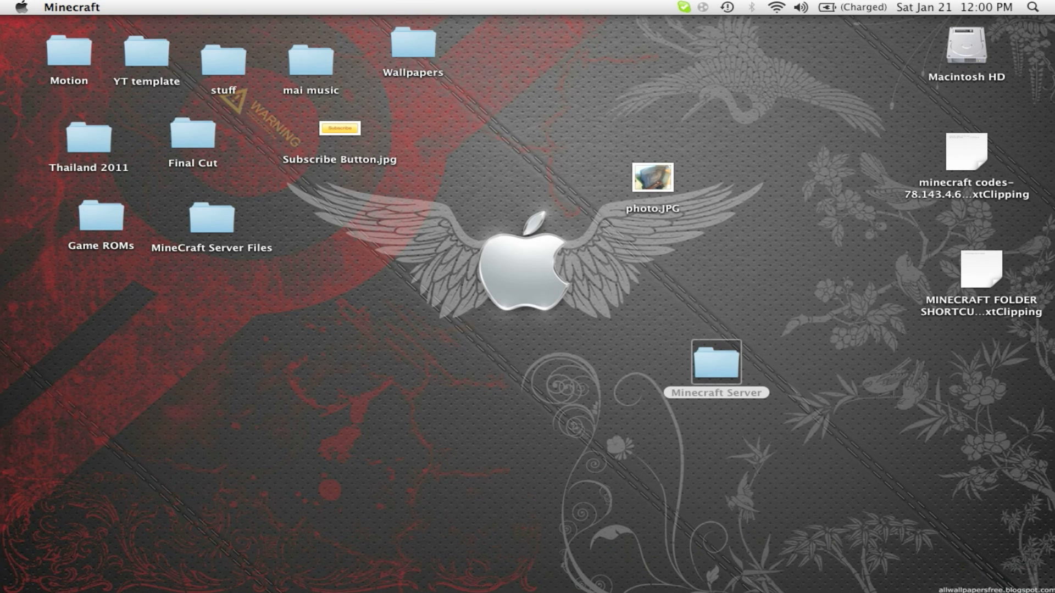
pyautogui.press('Return')
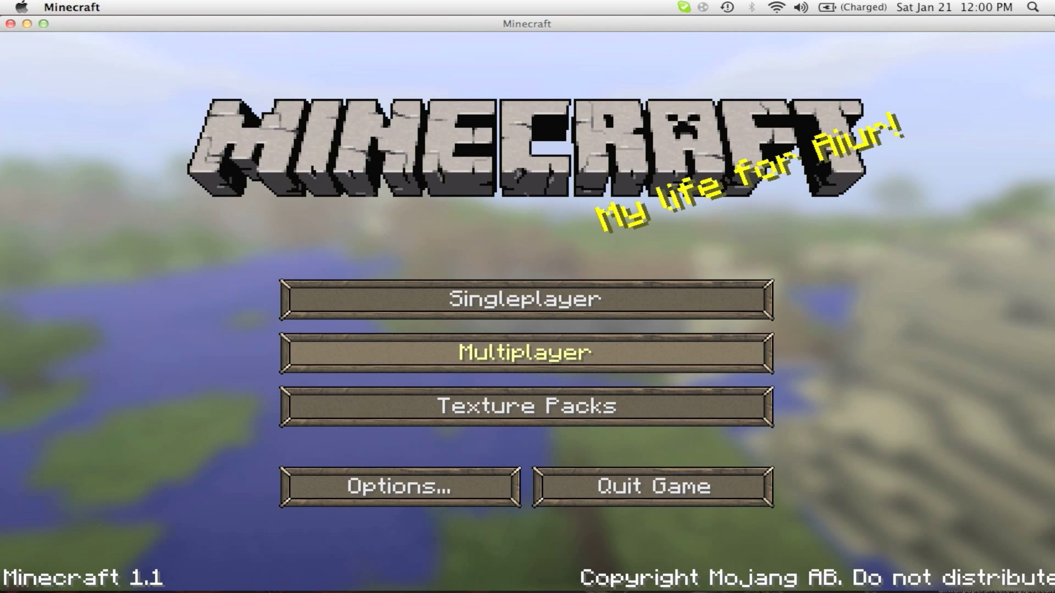
# - Join the BASeffect server from the Multiplayer server list
pyautogui.click(526, 352)
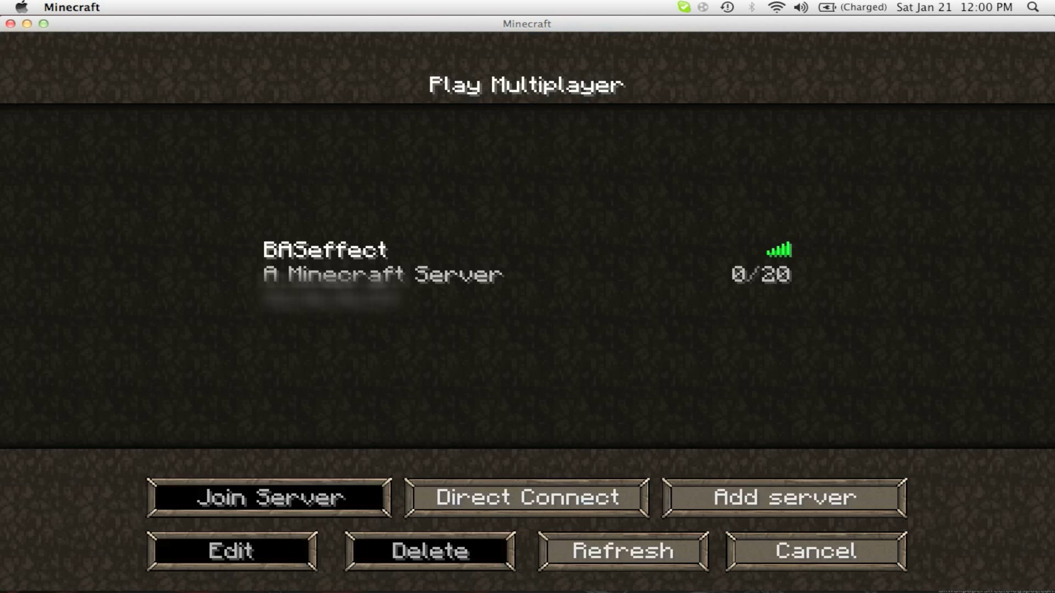
pyautogui.doubleClick(494, 269)
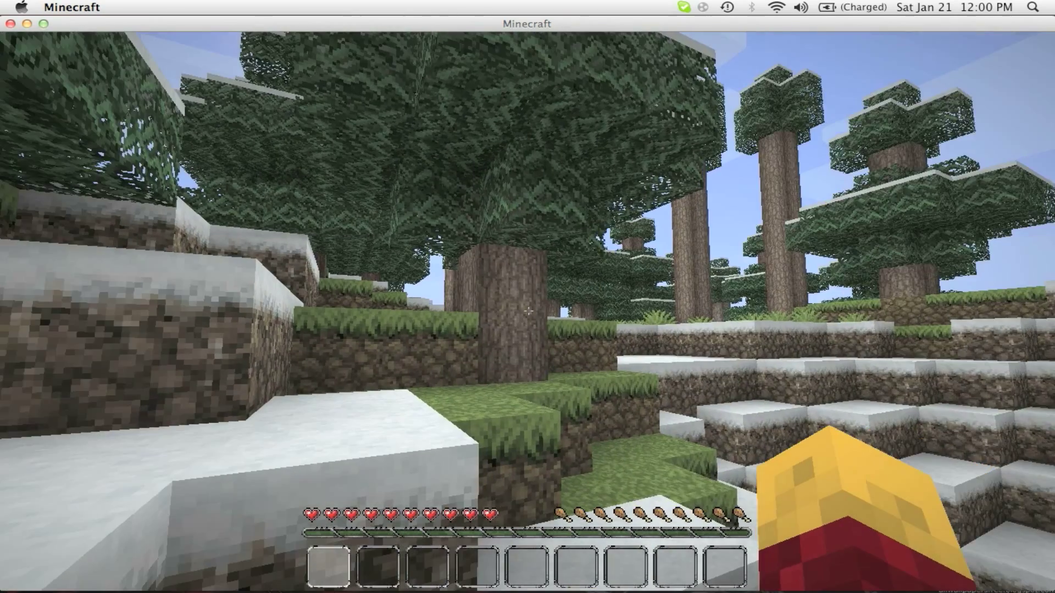
# - Walk through the snowy forest, breaking snow on a ledge and digging into a snowy hill
pyautogui.moveTo(527, 297)
pyautogui.press('w')
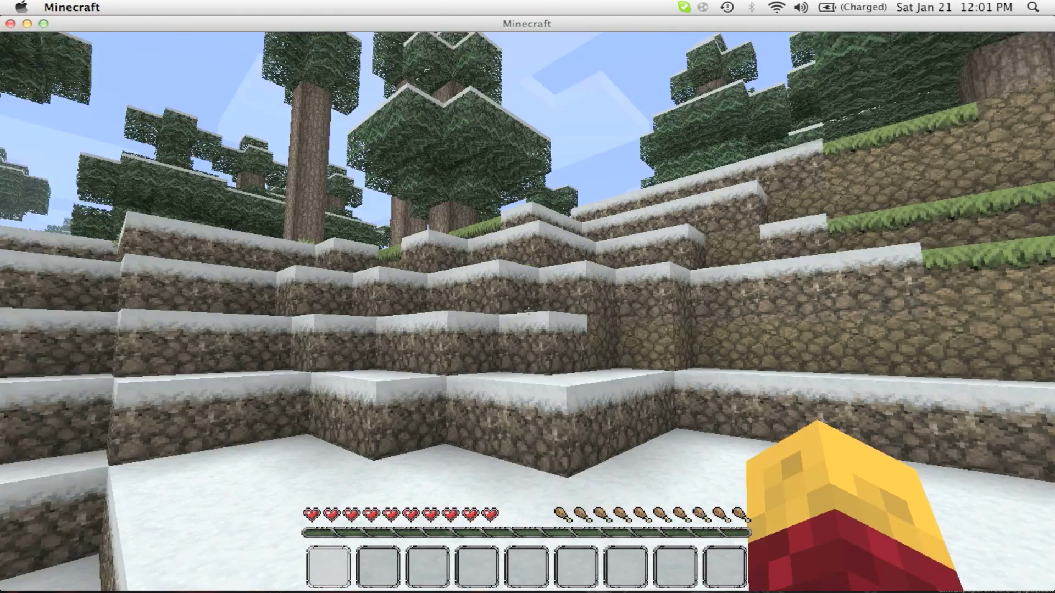
pyautogui.press('w')
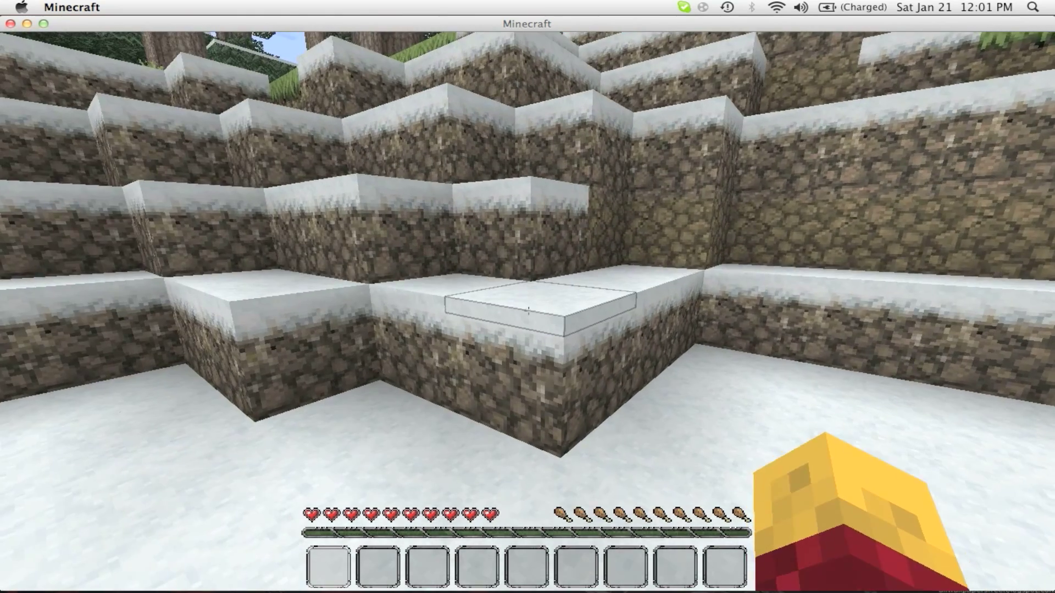
pyautogui.click(528, 311)
pyautogui.click(528, 311)
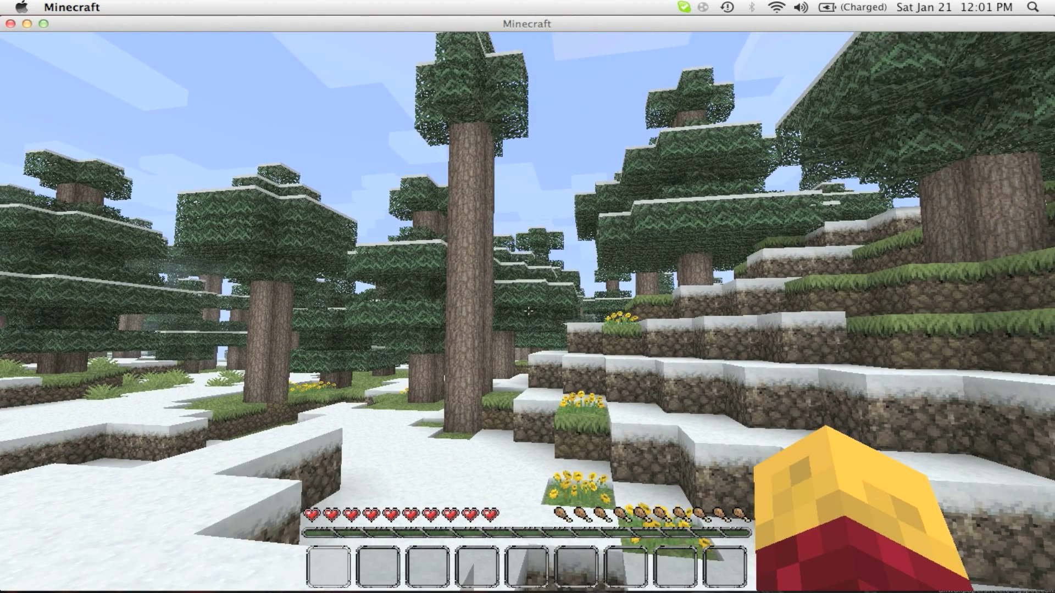
pyautogui.press('w')
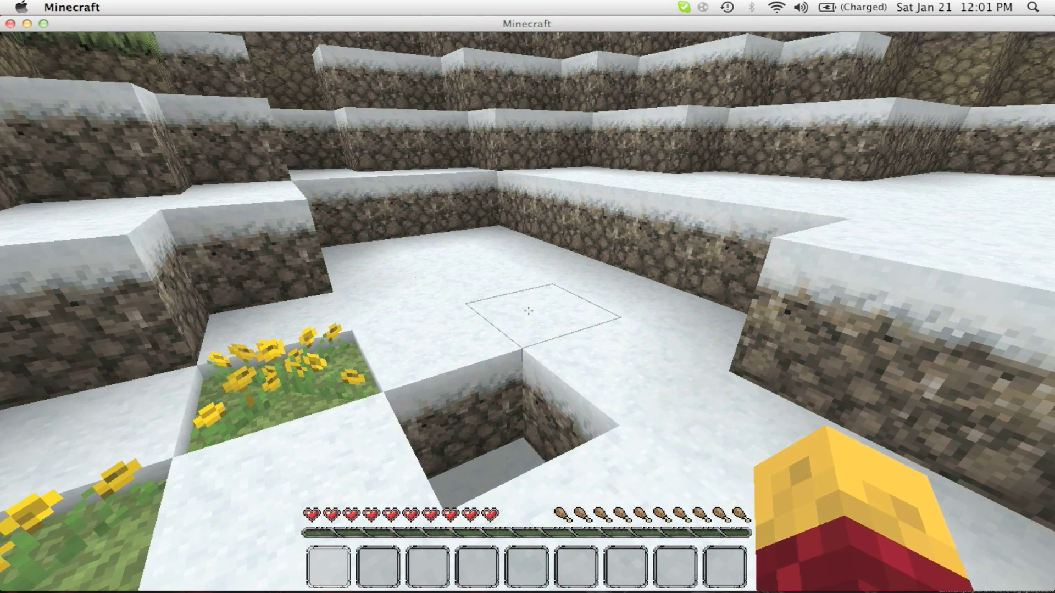
pyautogui.click(528, 311)
pyautogui.click(529, 311)
pyautogui.click(528, 311)
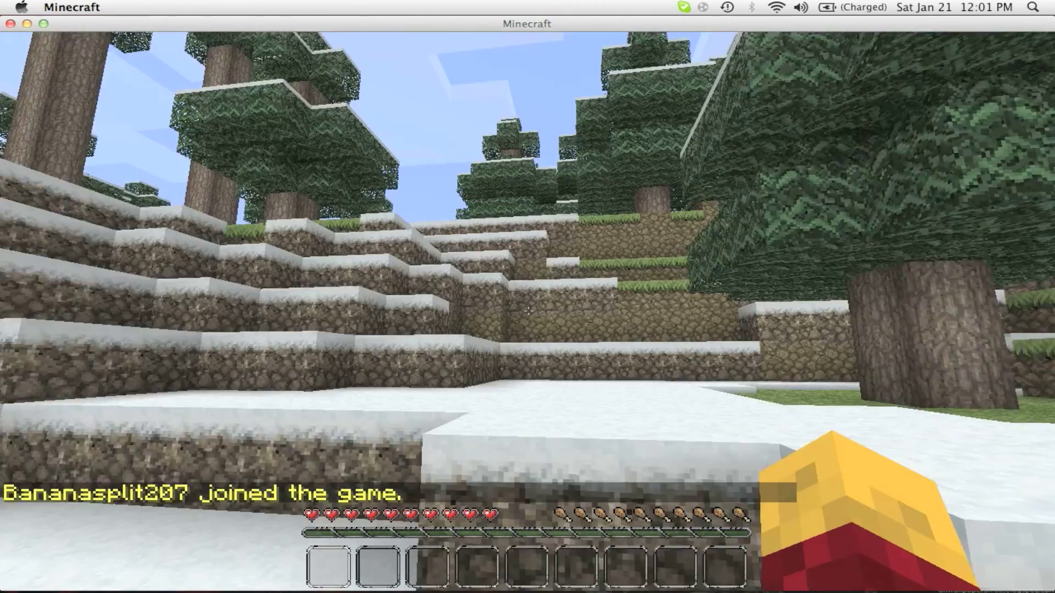
# - Walk and jump over the snowy ledges and through the spruce forest up to the other player
pyautogui.press('w')
pyautogui.press('s')
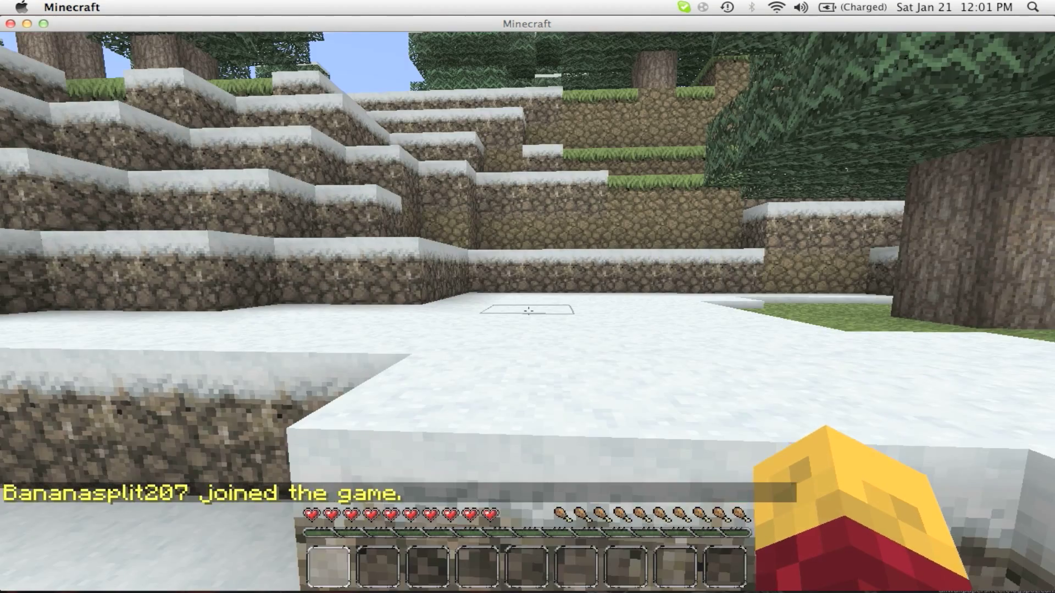
pyautogui.press('w')
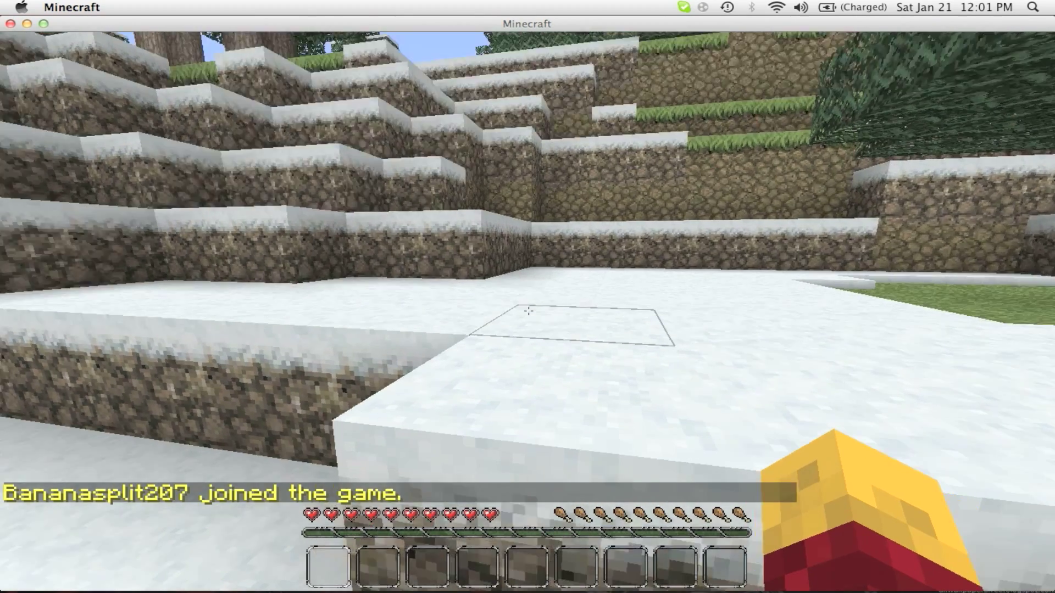
pyautogui.moveTo(528, 311)
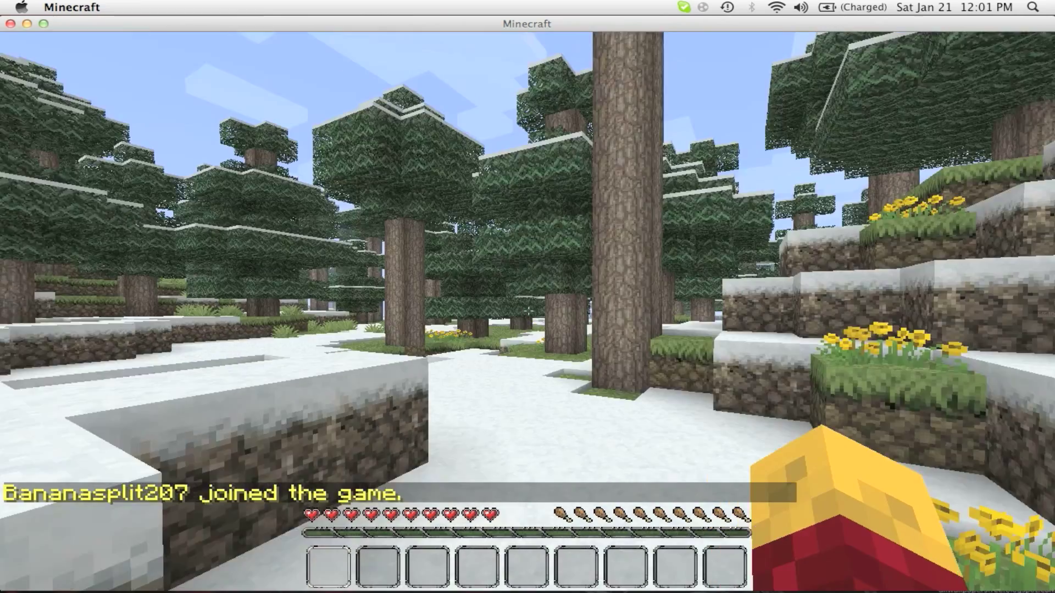
pyautogui.press('w')
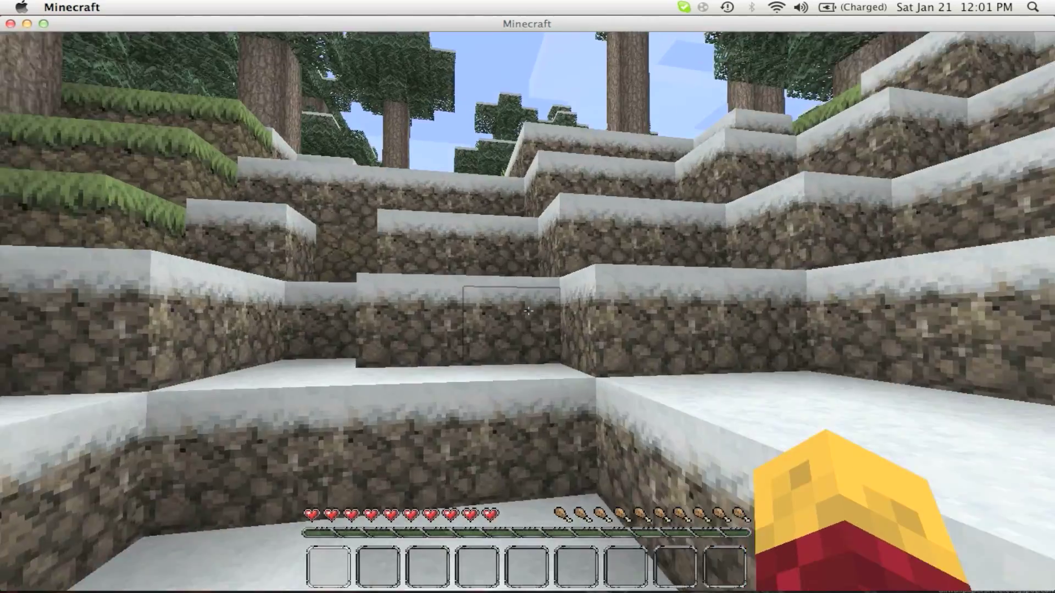
pyautogui.press('w')
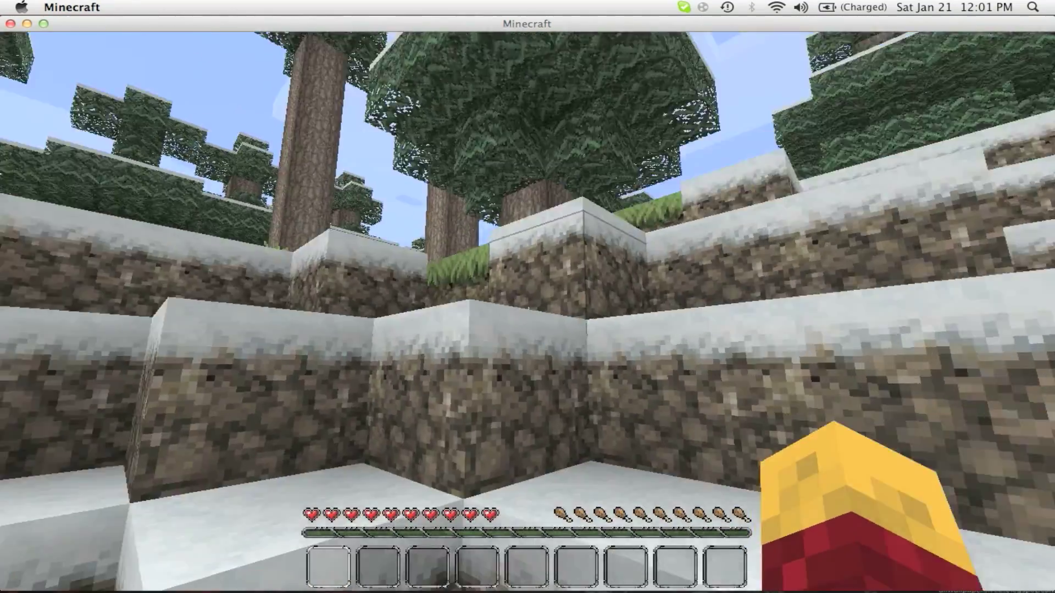
pyautogui.press('w')
pyautogui.press('space')
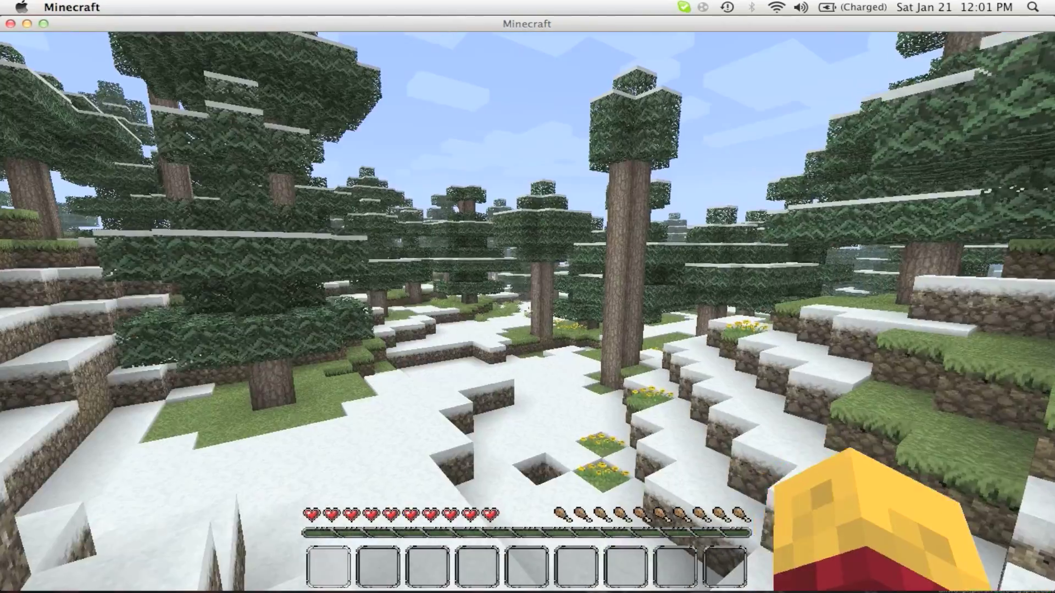
pyautogui.press('w')
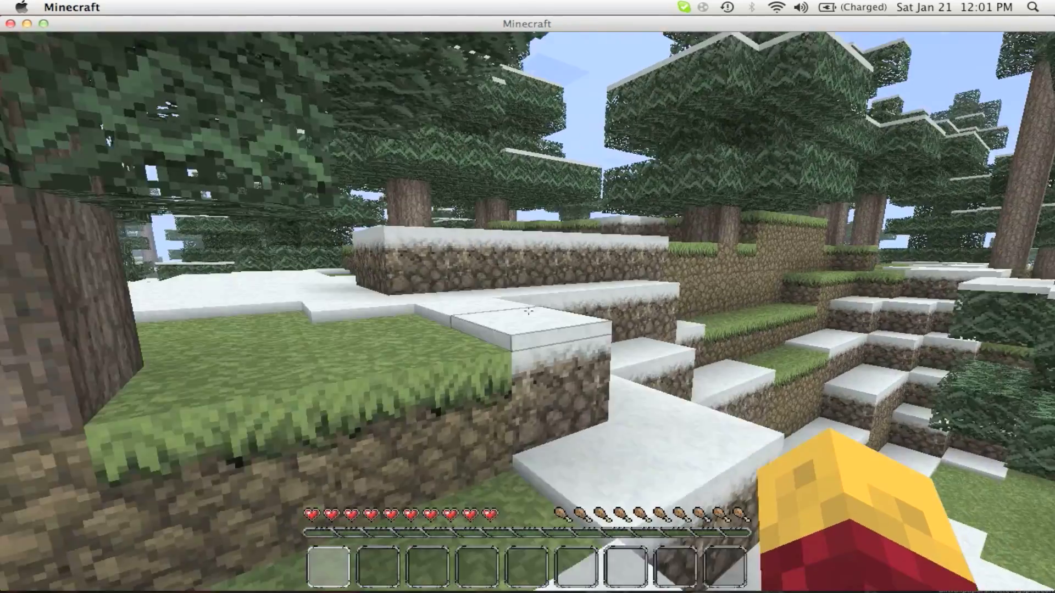
pyautogui.press('w')
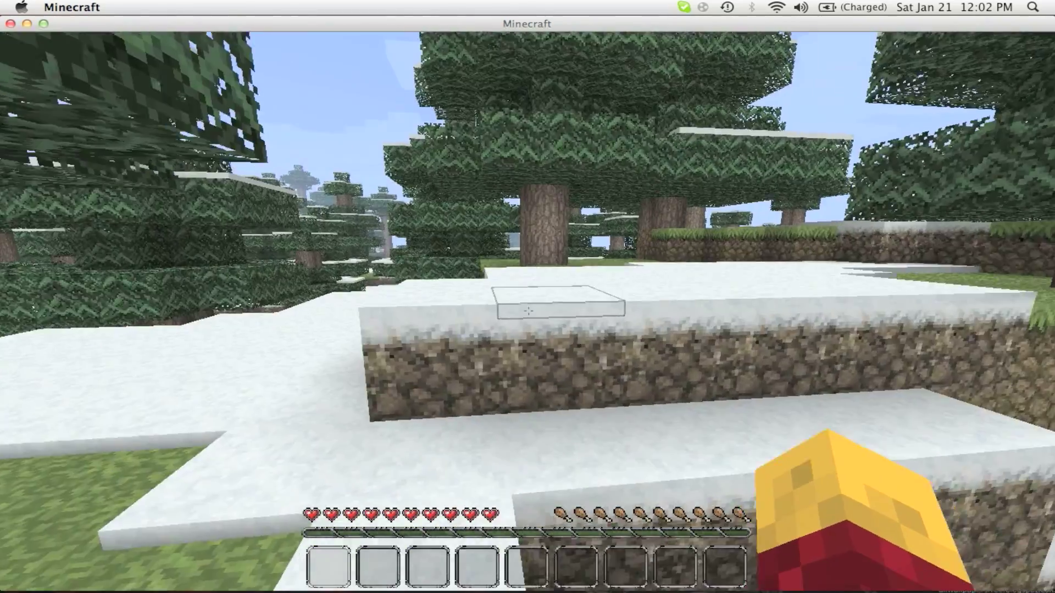
pyautogui.press('w')
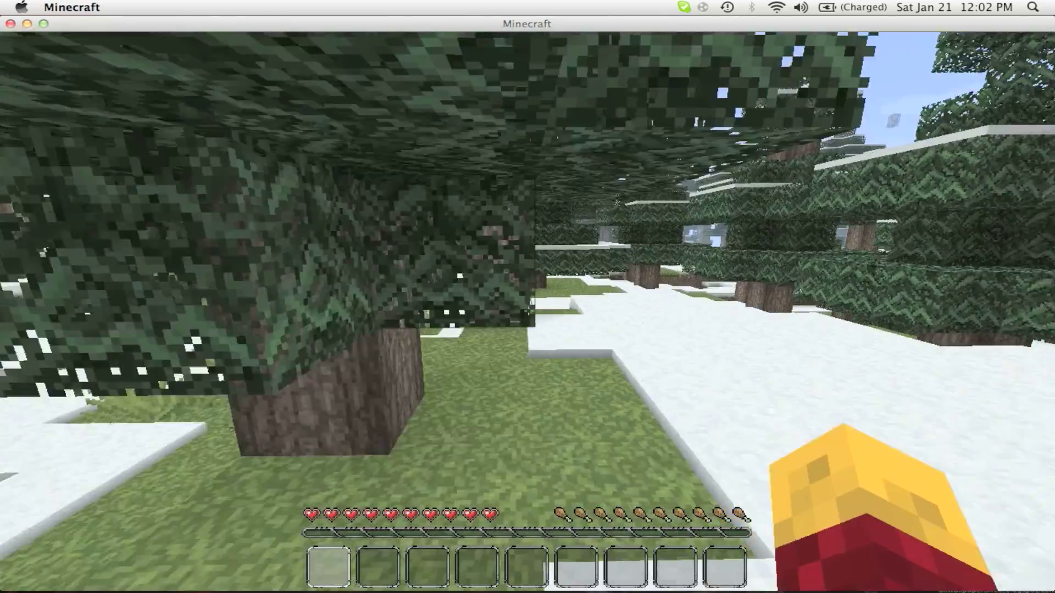
pyautogui.press('w')
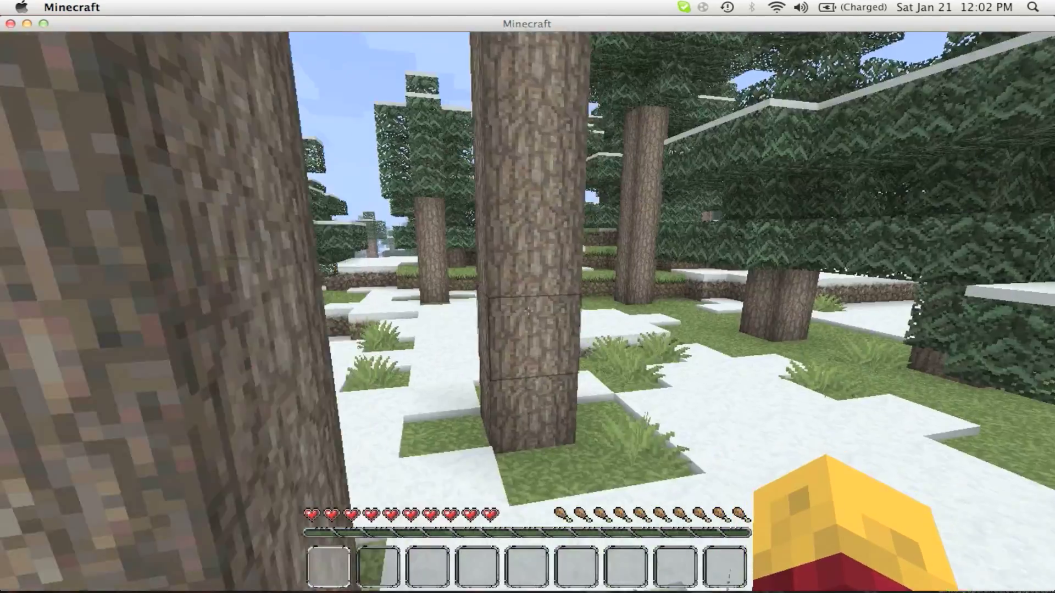
pyautogui.press('w')
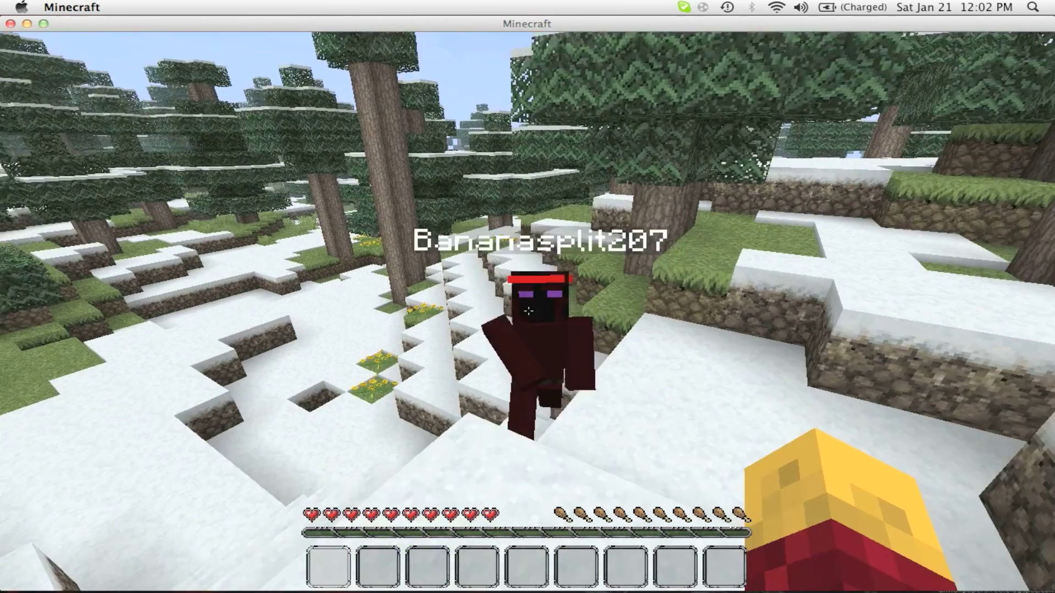
pyautogui.press('w')
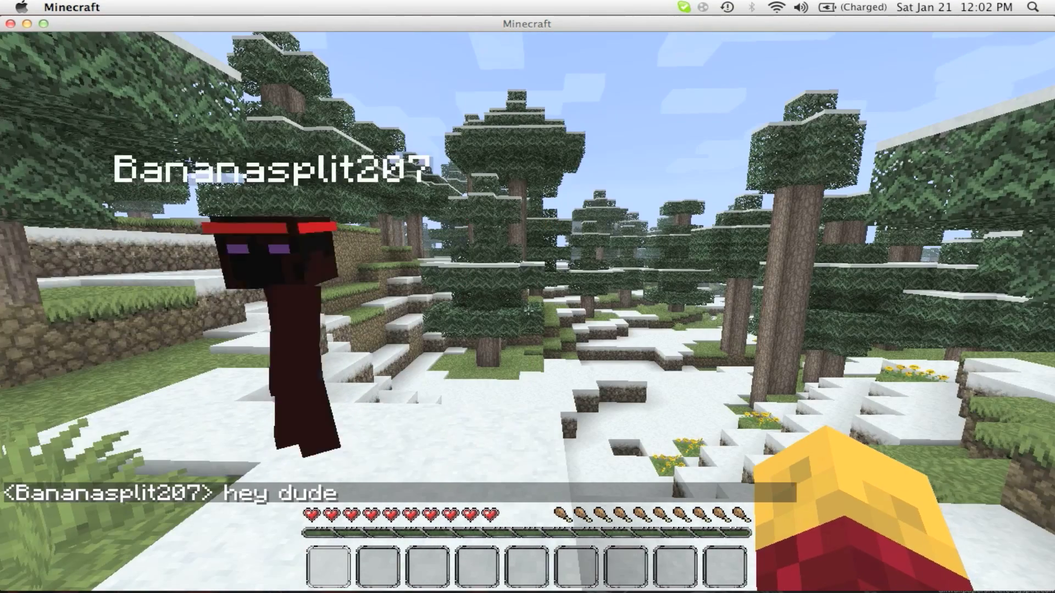
pyautogui.press('e')
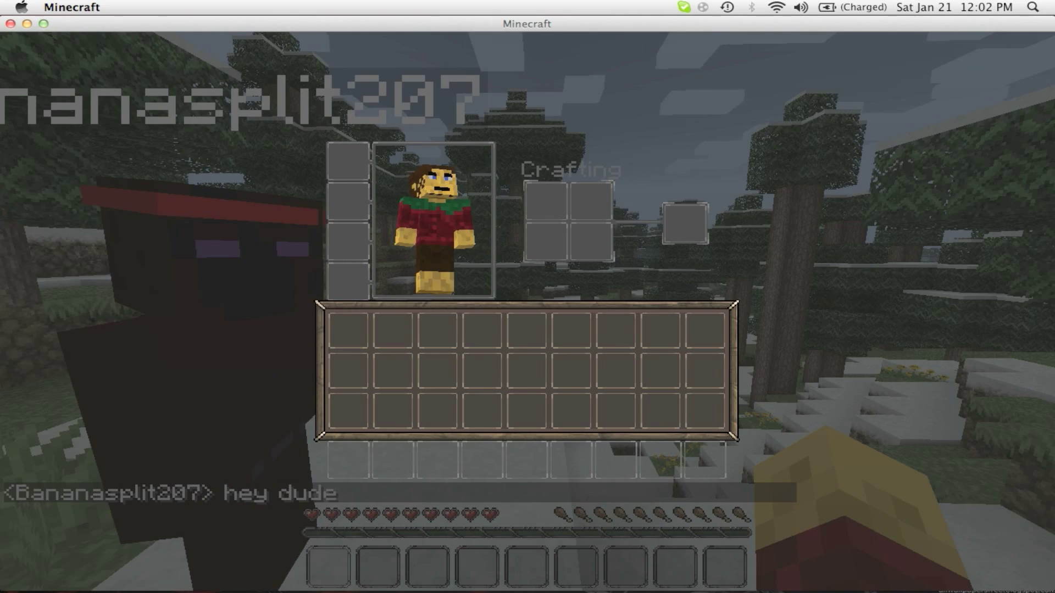
pyautogui.press('e')
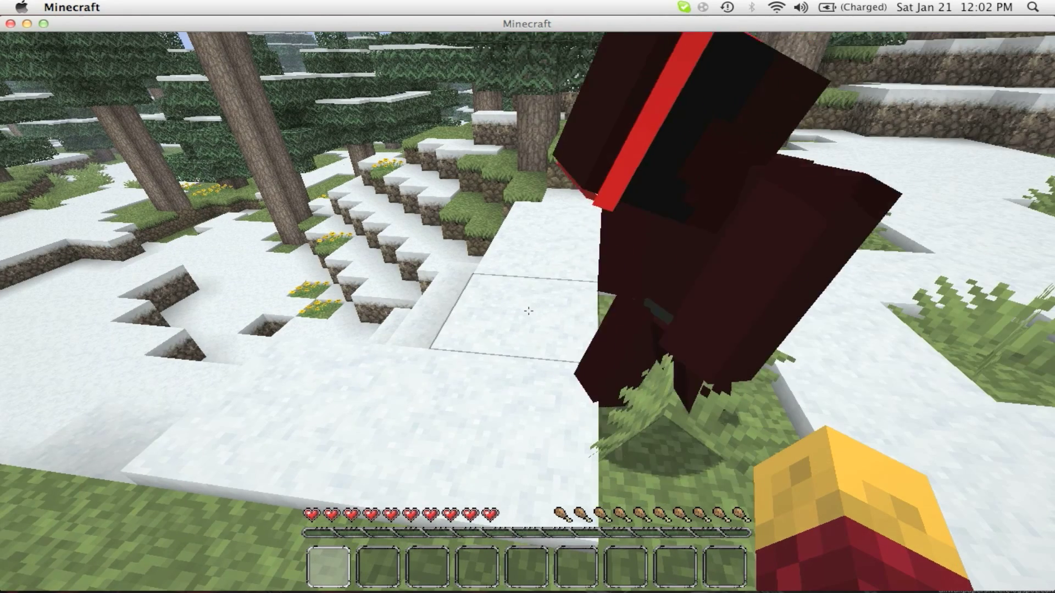
# - Break the snow near the other player, then walk through the forest to the pit's edge
pyautogui.click(528, 310)
pyautogui.moveTo(528, 311)
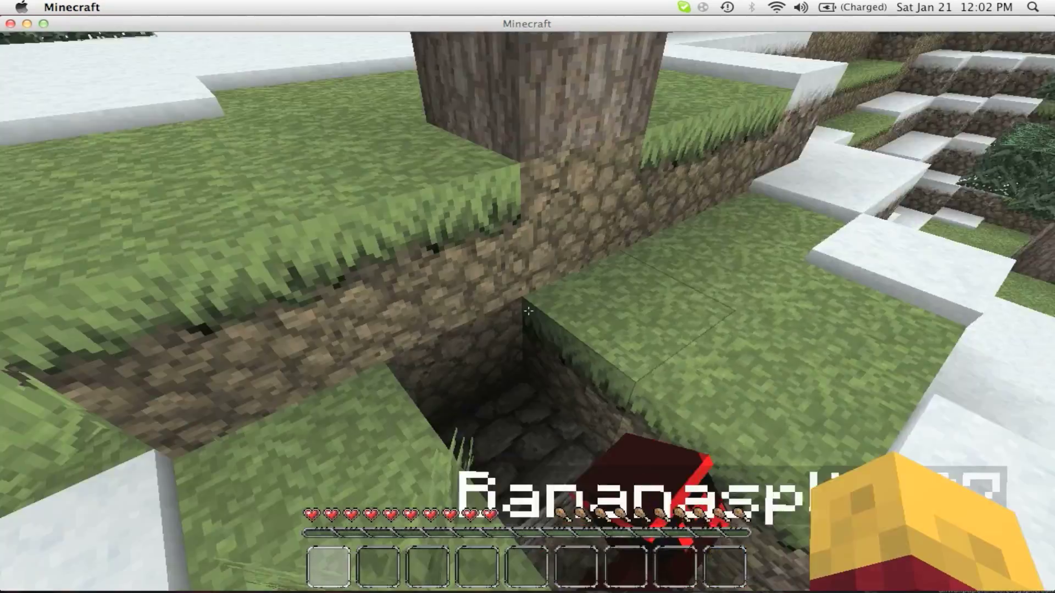
pyautogui.press('w')
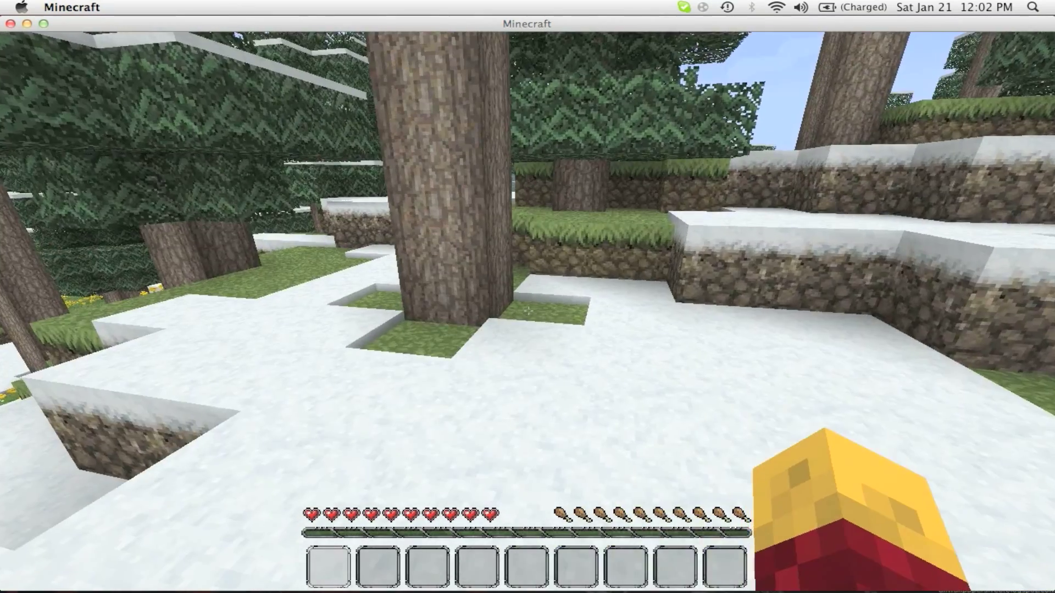
pyautogui.press('w')
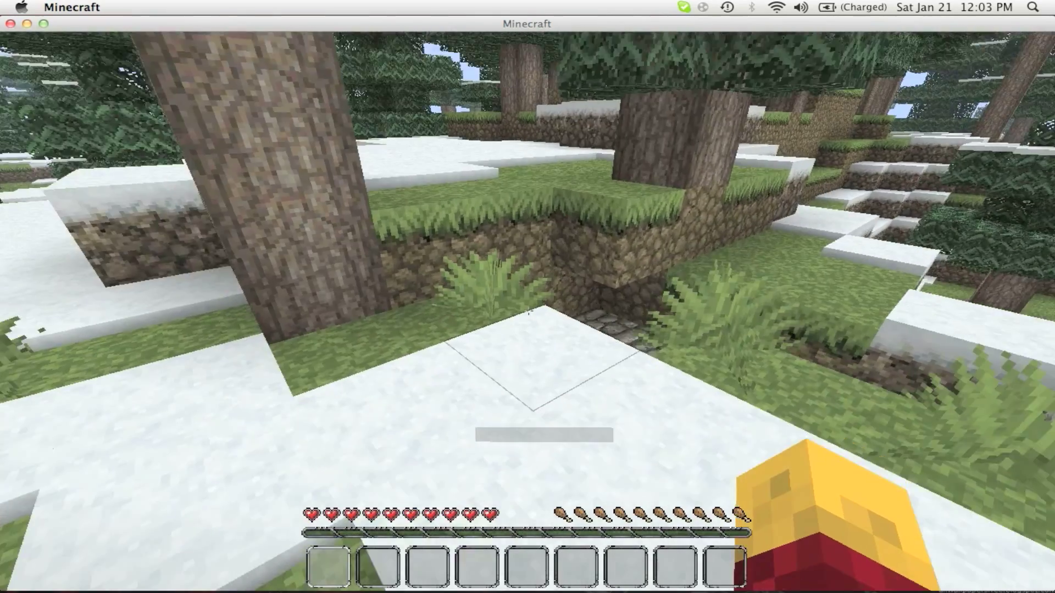
pyautogui.press('w')
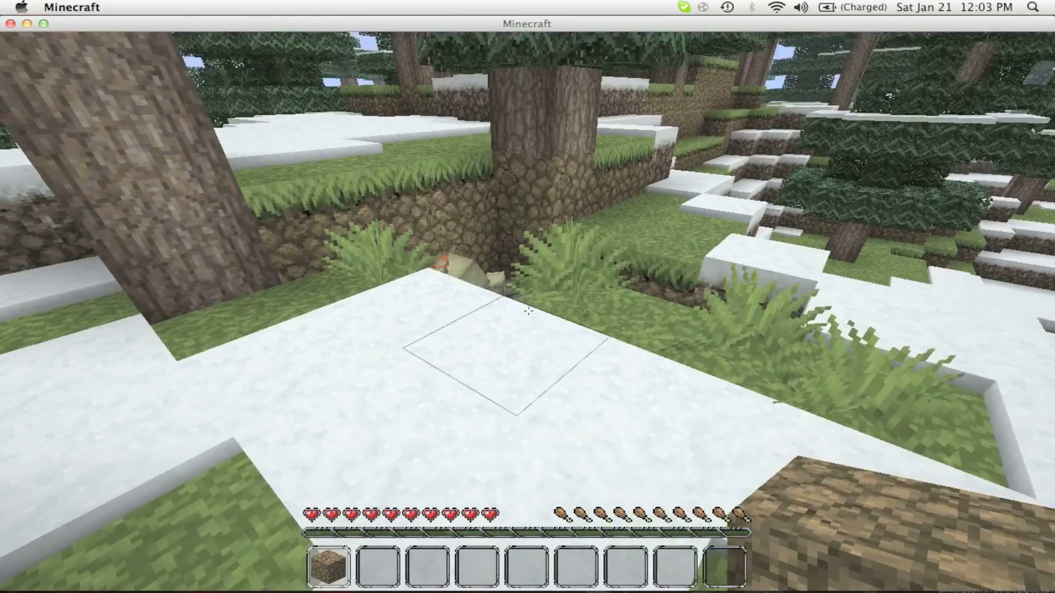
# - Place the dirt block beside the pit and follow the other player past the zombie
pyautogui.rightClick(528, 311)
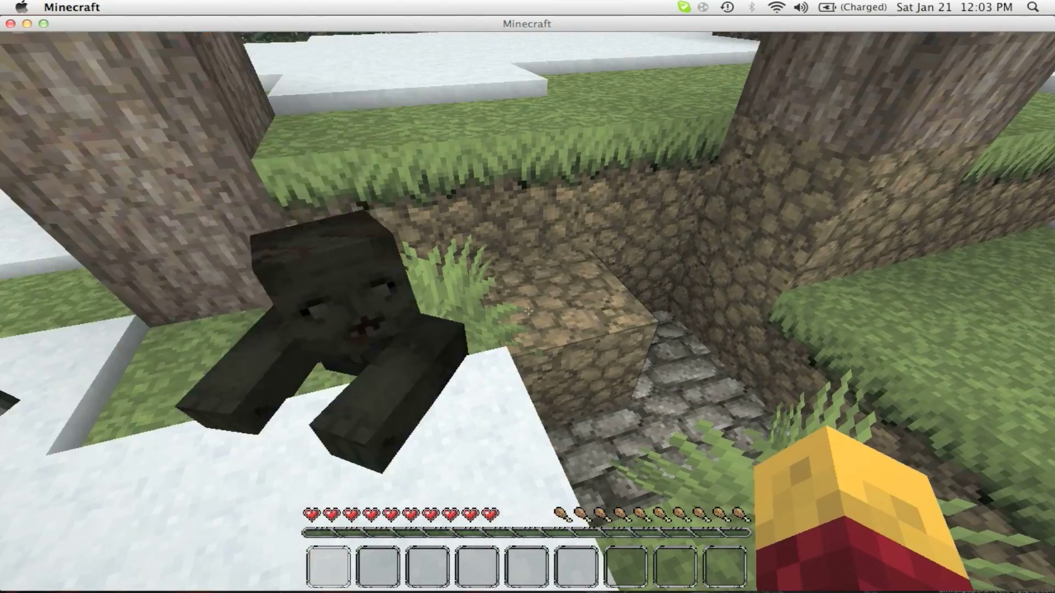
pyautogui.moveTo(528, 311)
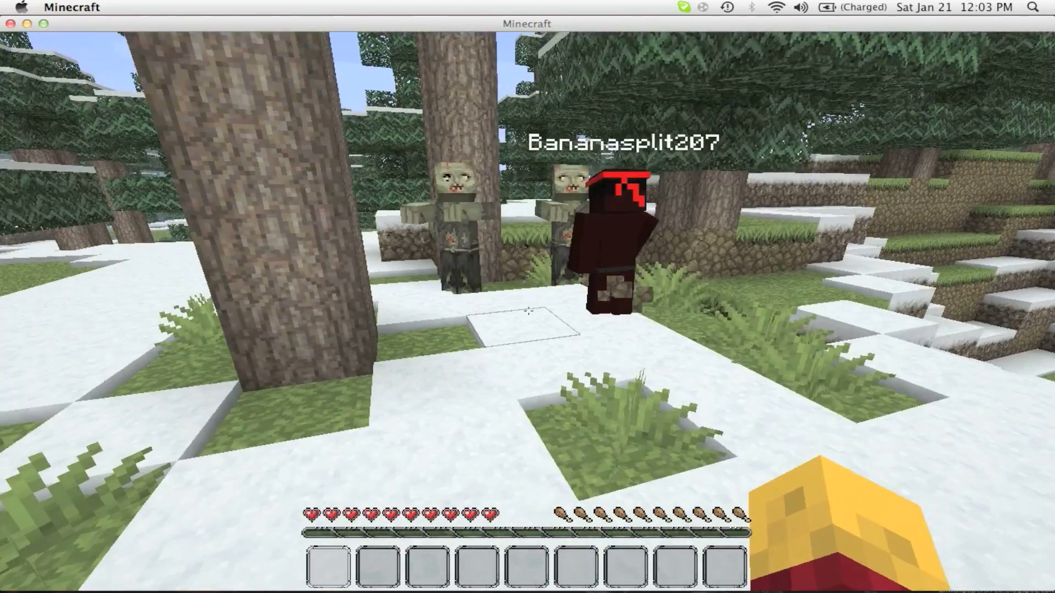
pyautogui.press('w')
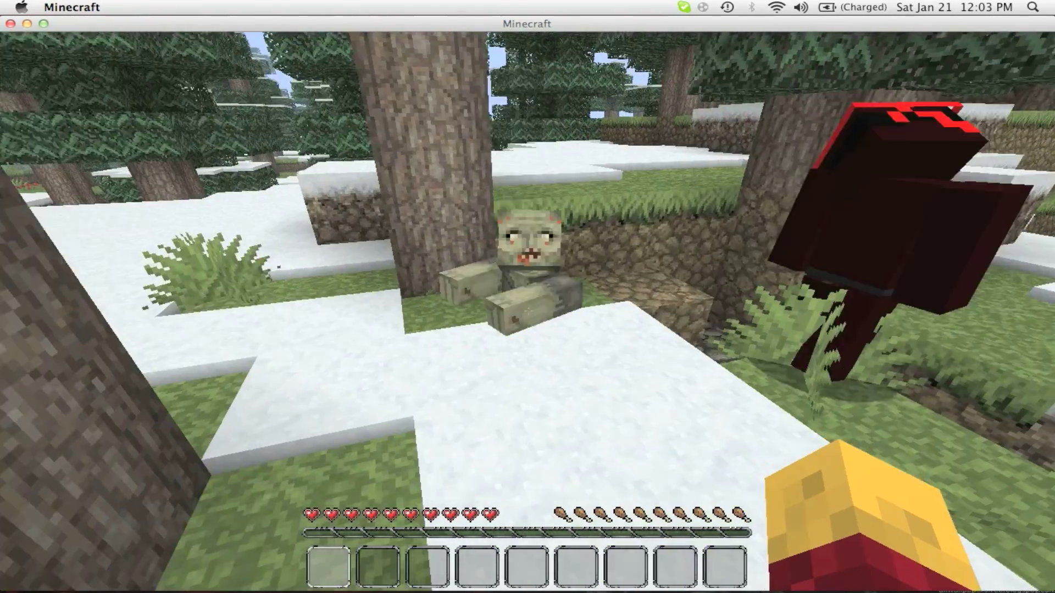
pyautogui.press('w')
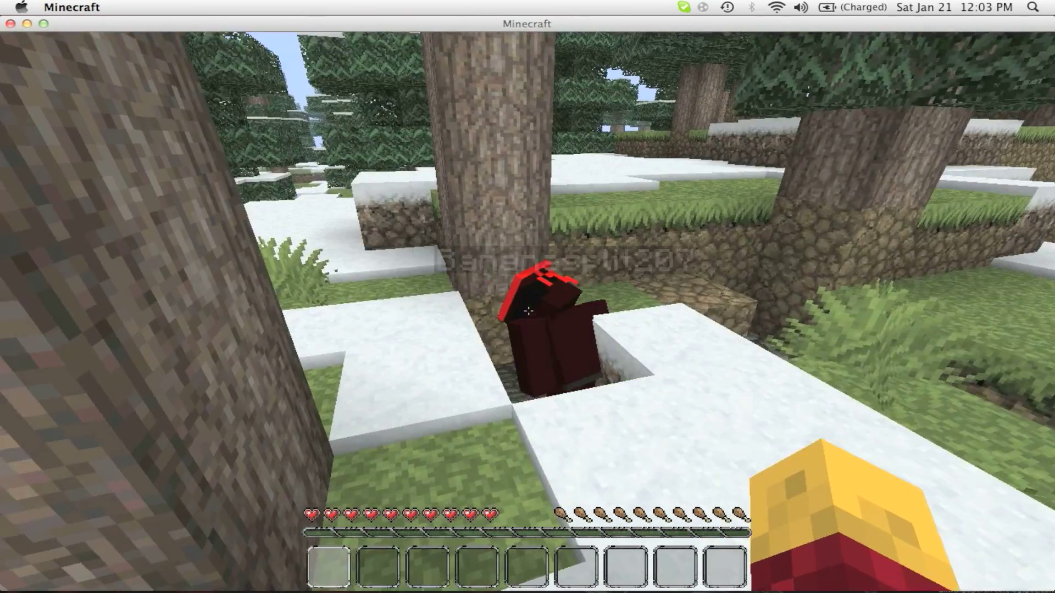
pyautogui.press('w')
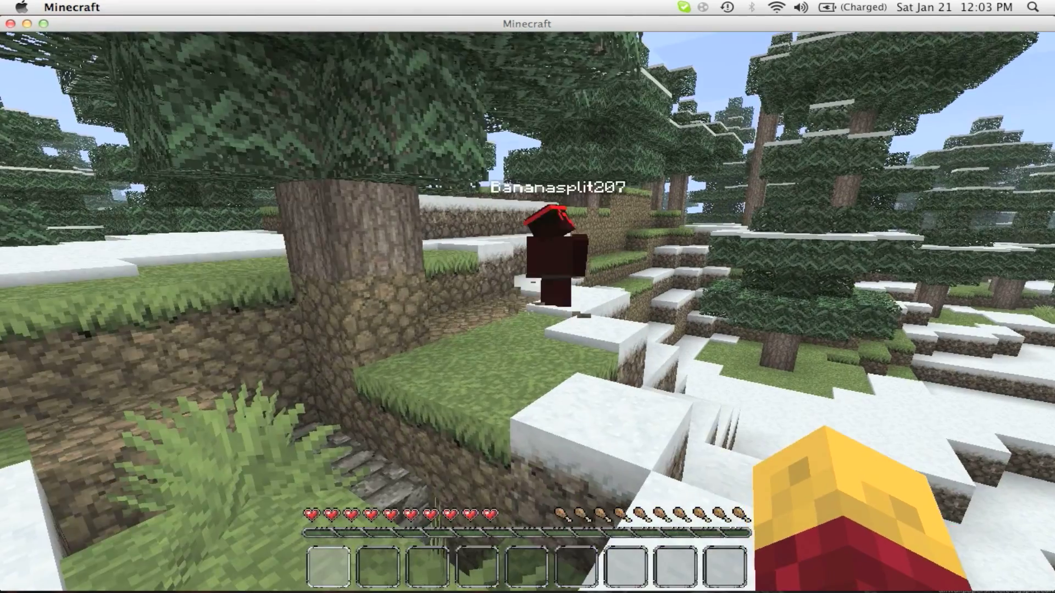
pyautogui.press('w')
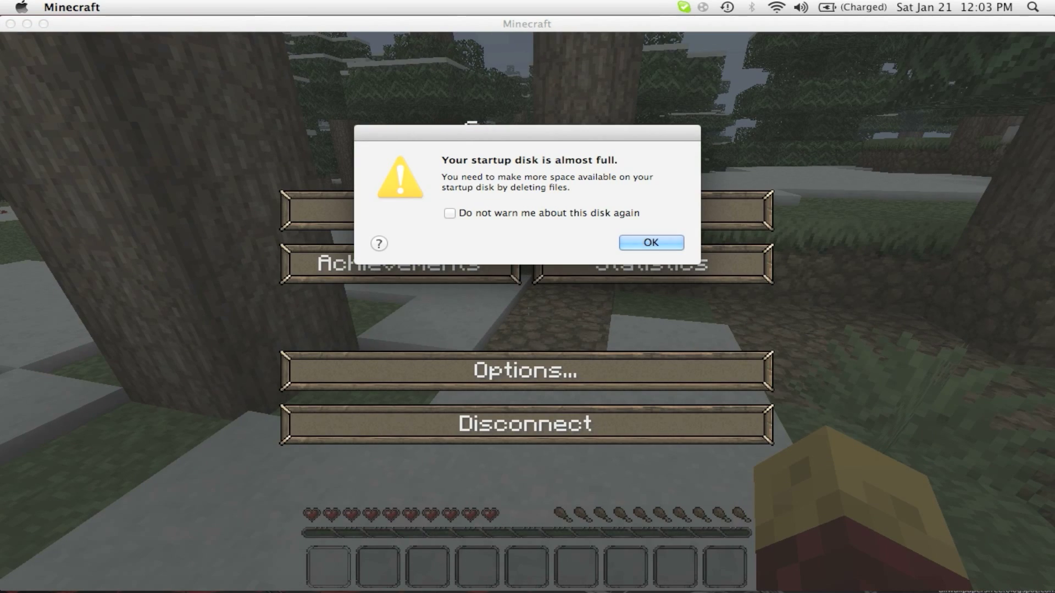
# - Dismiss the disk warning, resume play, and toss seeds from tall grass to the other player
pyautogui.press('Return')
pyautogui.click(527, 210)
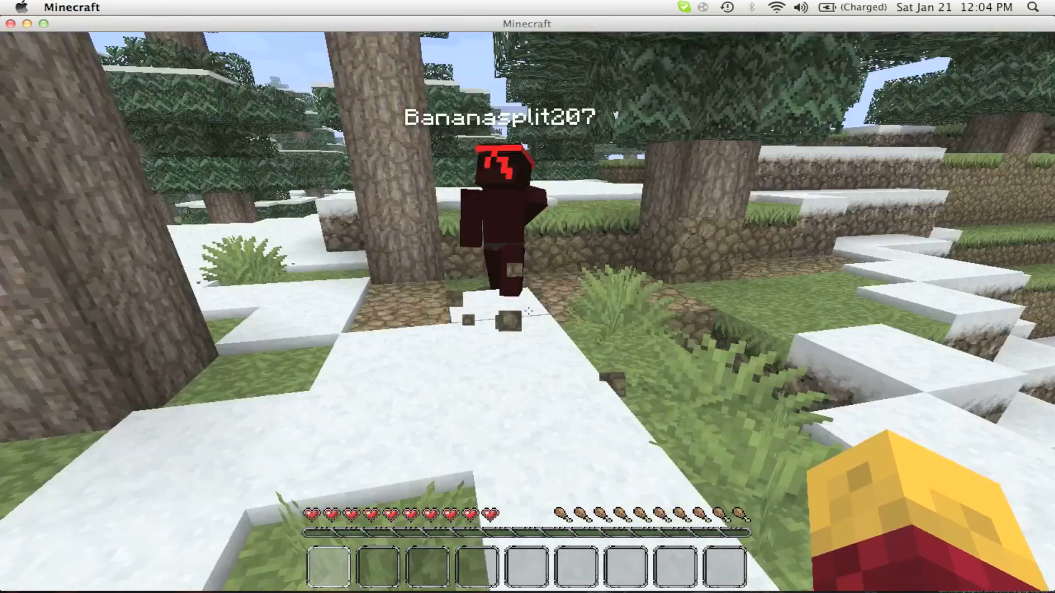
pyautogui.moveTo(528, 311)
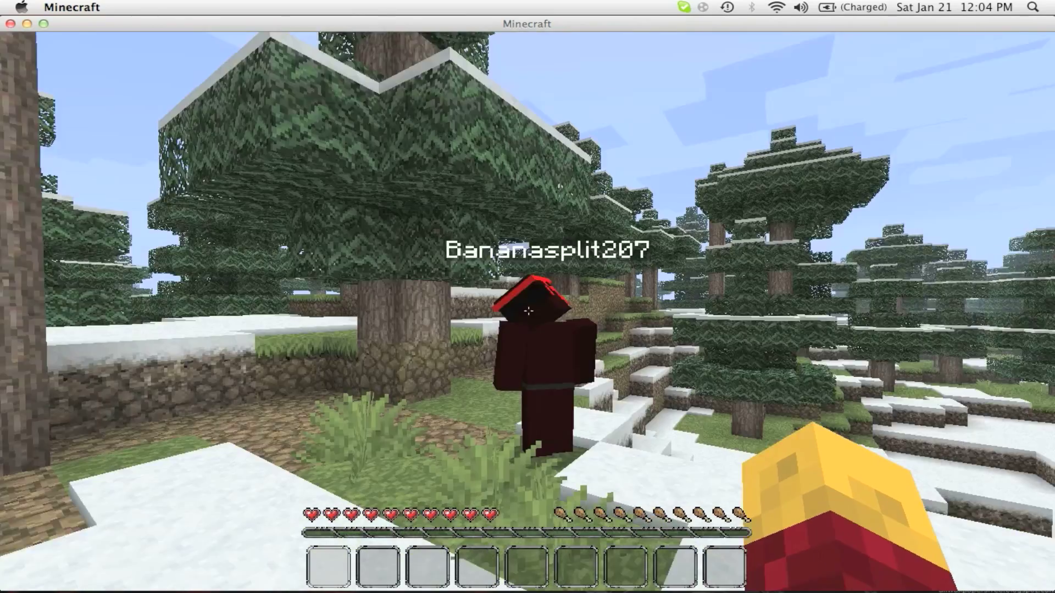
pyautogui.click(528, 311)
pyautogui.press('w')
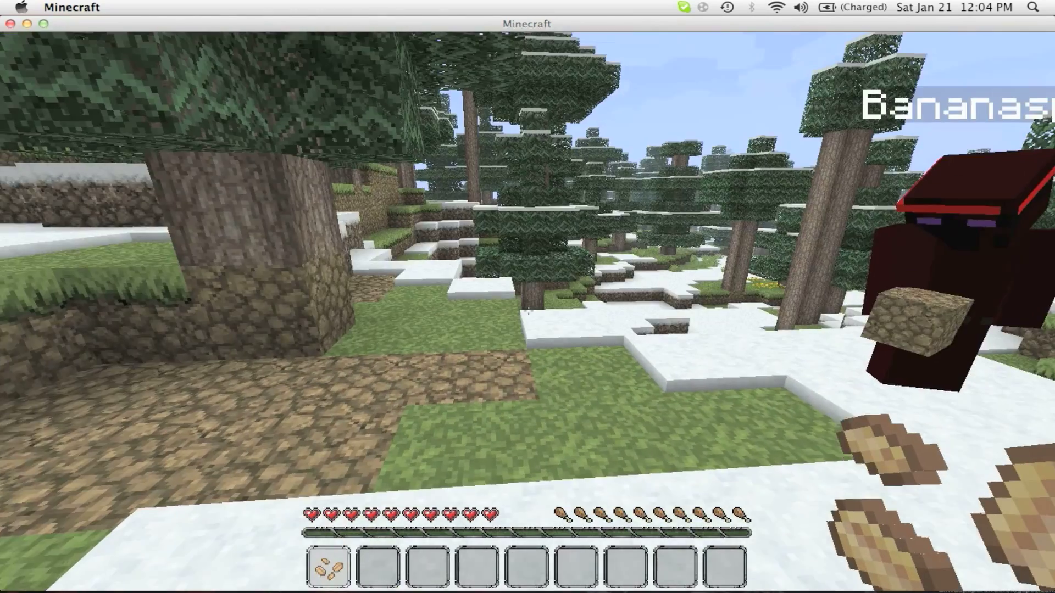
pyautogui.press('q')
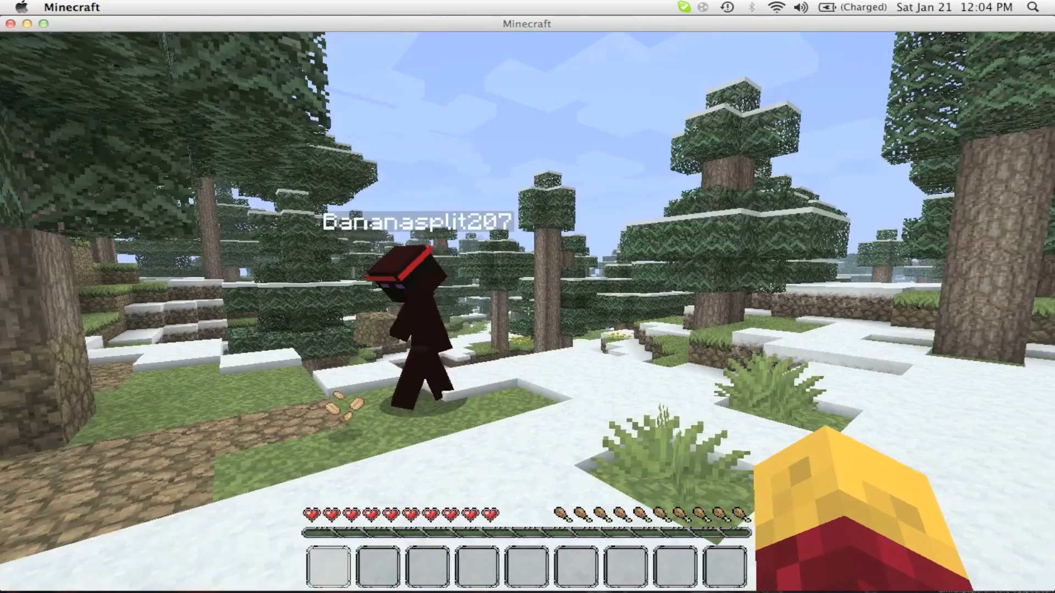